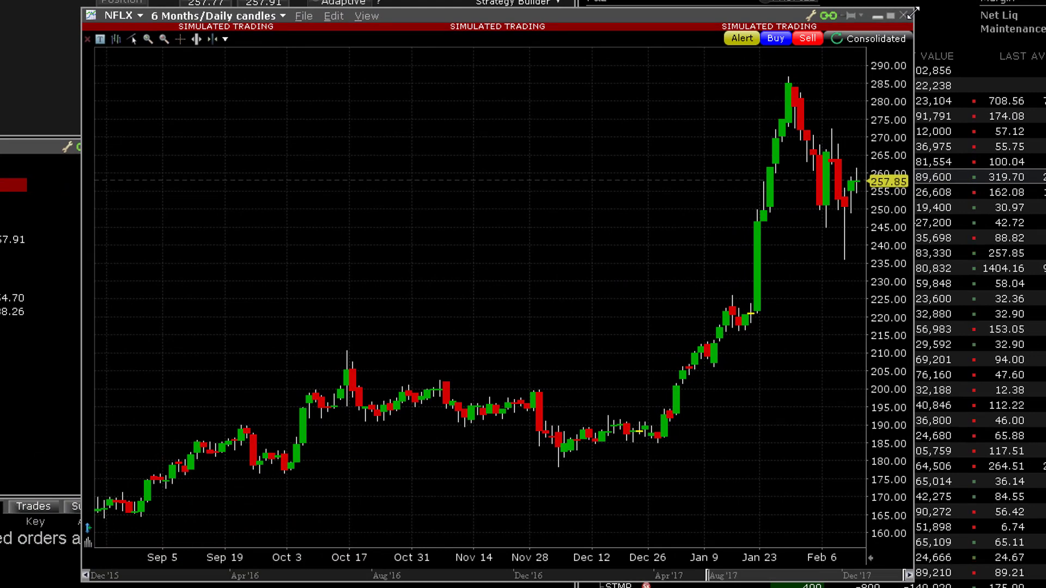
click(285, 13)
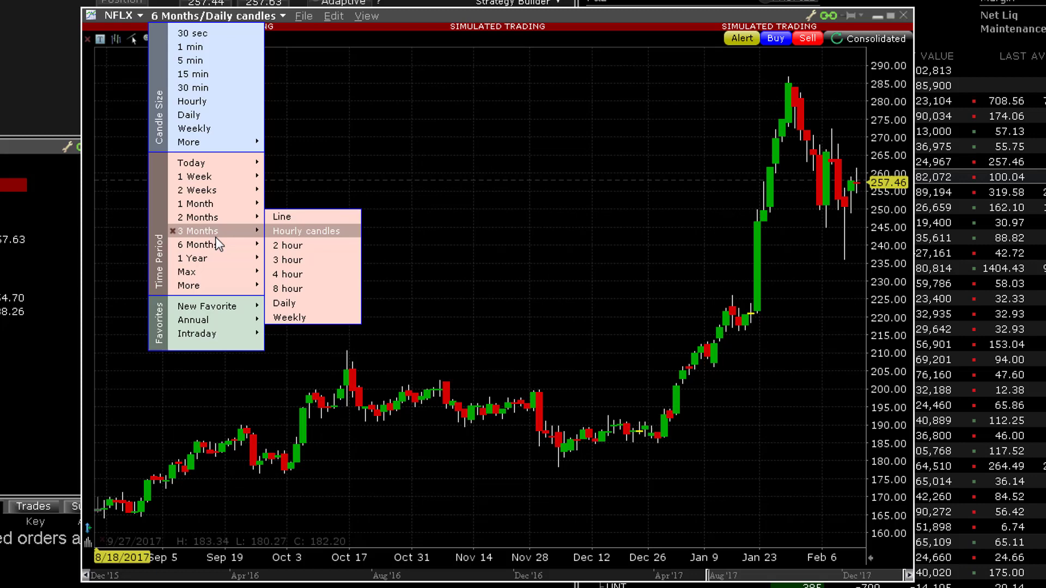
click(309, 232)
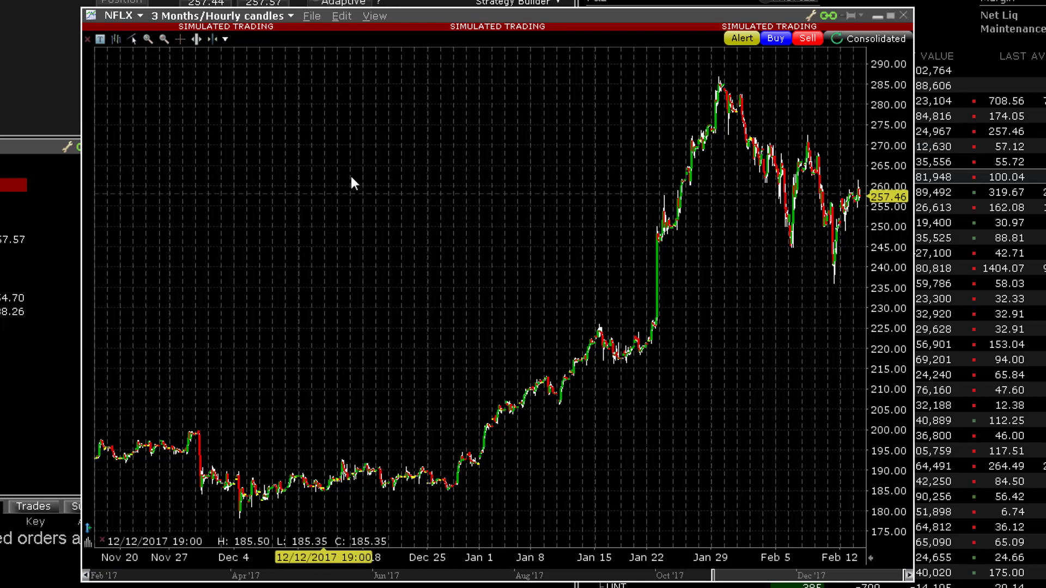
click(291, 15)
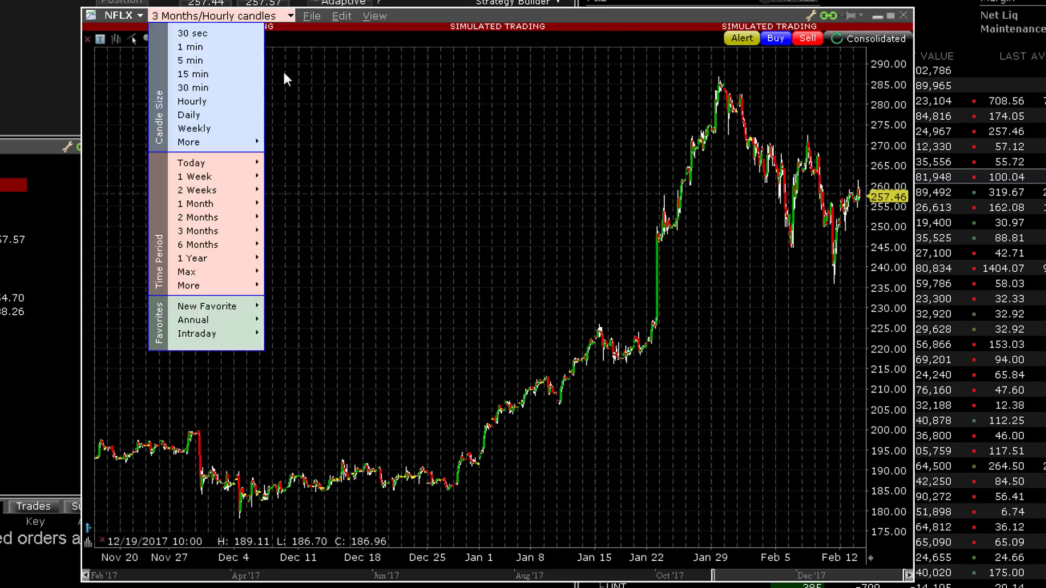
mouse_move(220, 244)
click(303, 243)
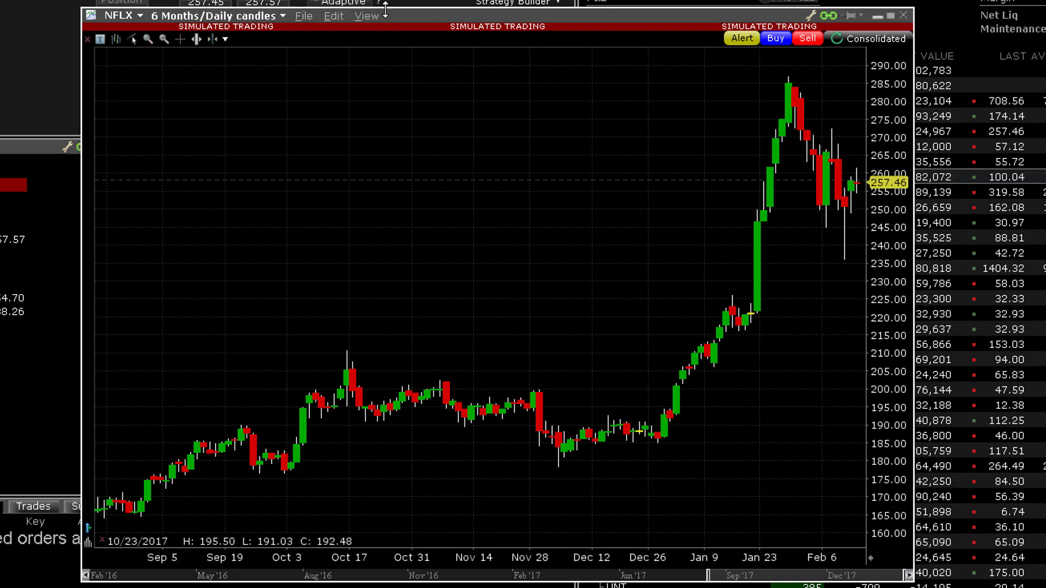
- Close the NFLX chart and cycle the linked windows through WFC, TEN, NFLX, WMT, TSLA, MCD, ending on MSFT
click(903, 16)
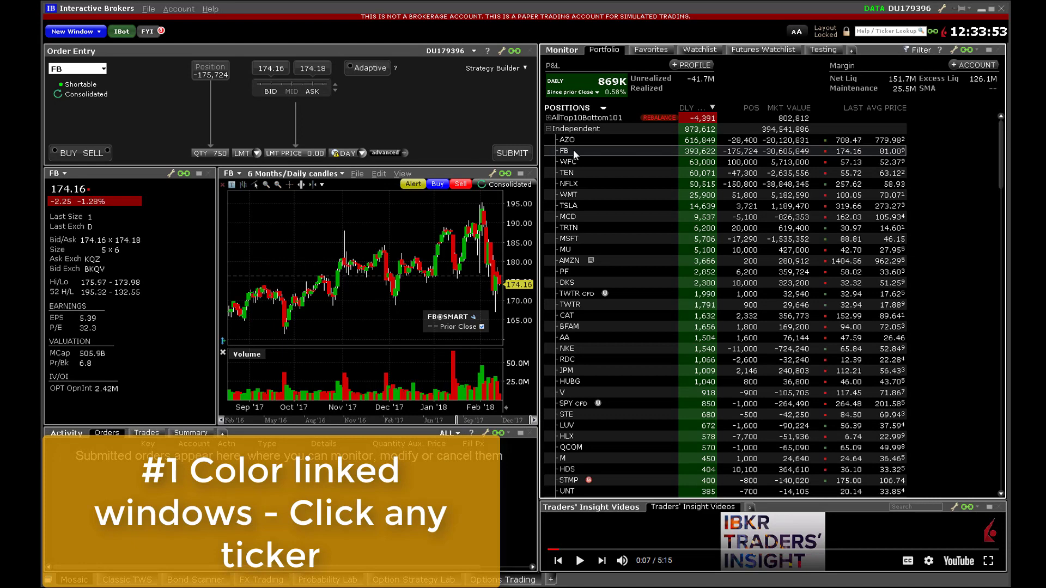
click(580, 159)
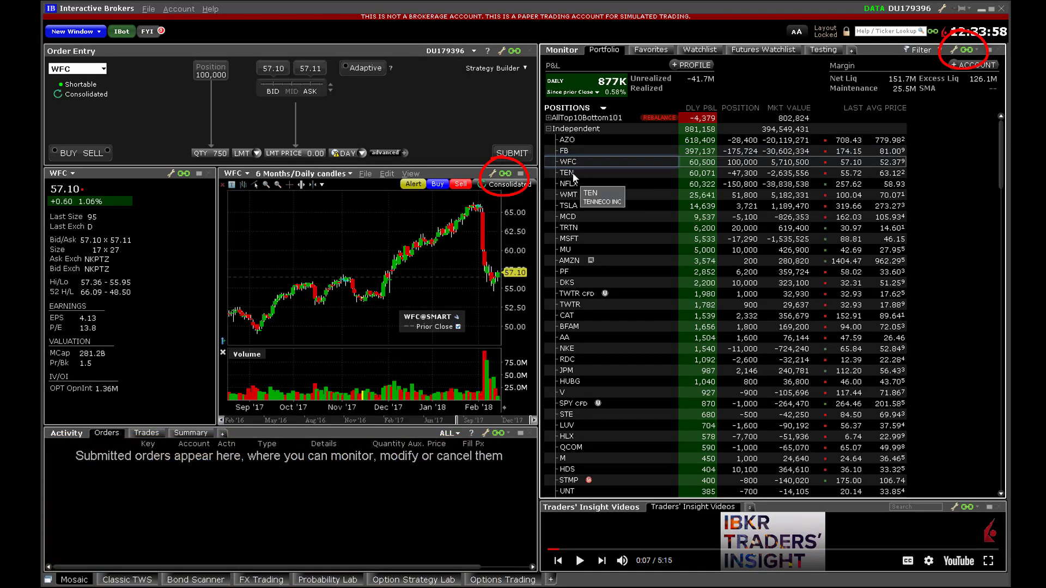
click(573, 172)
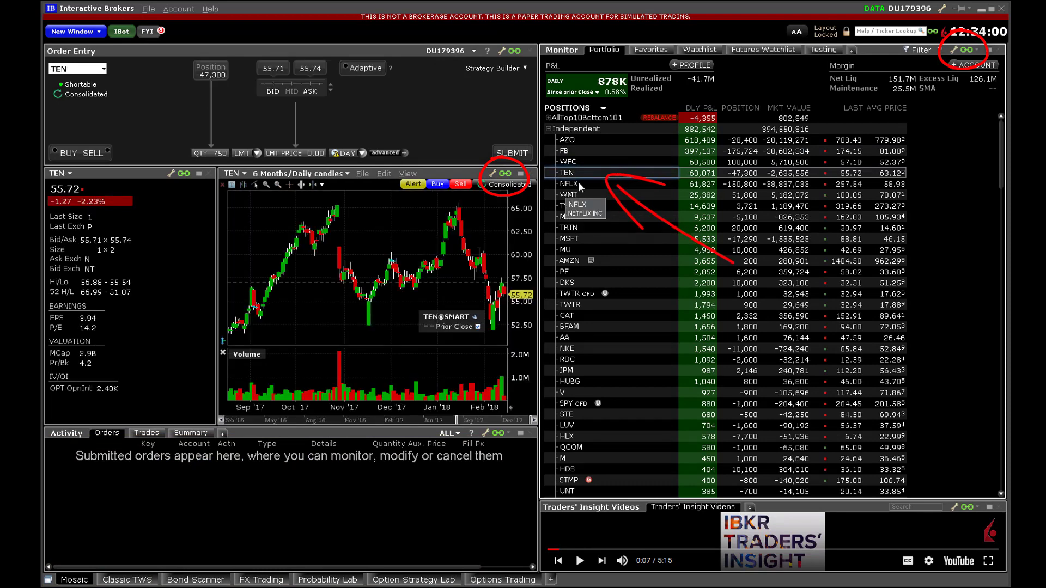
click(584, 182)
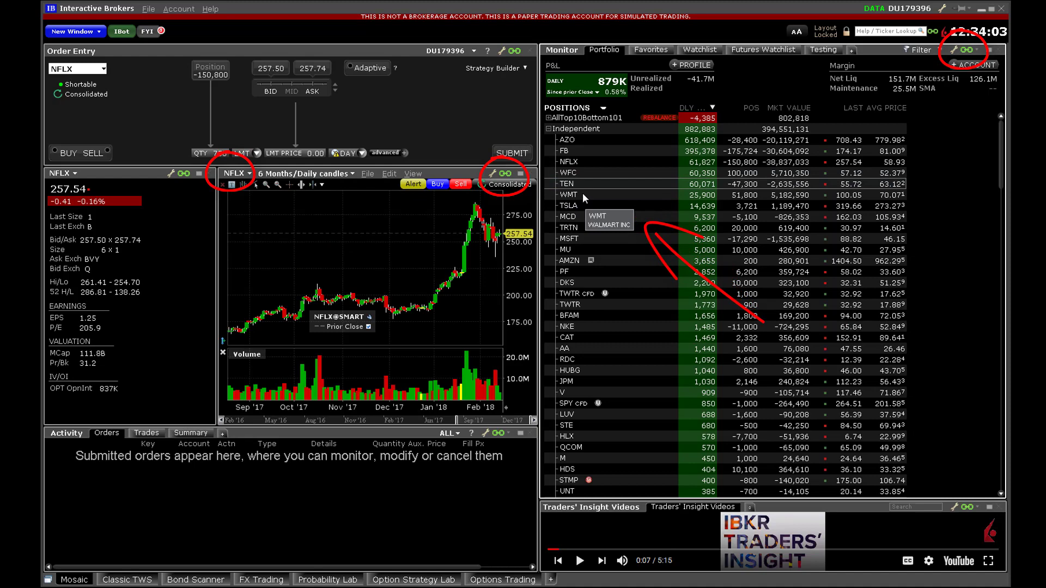
click(588, 194)
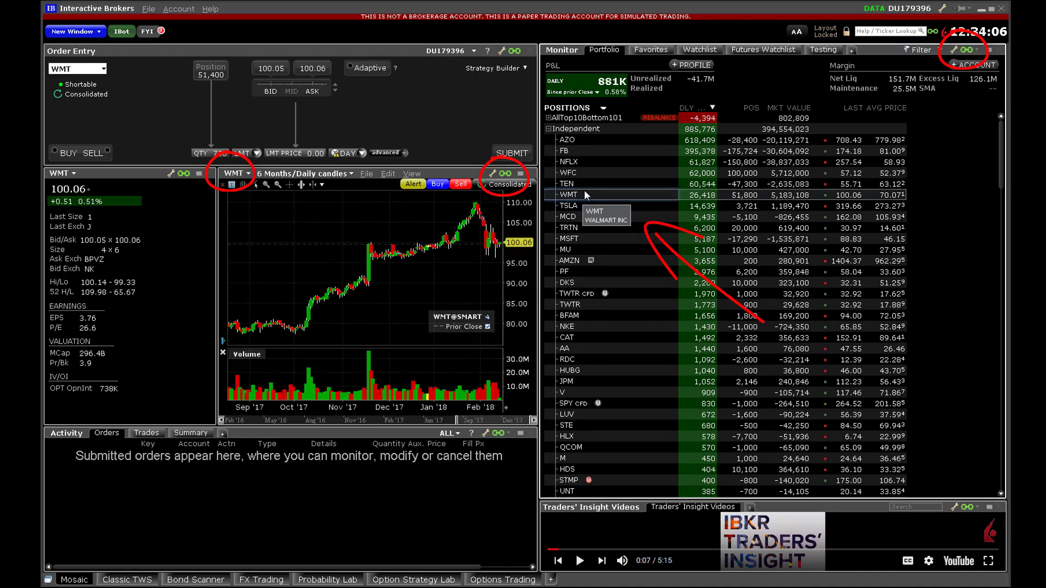
click(575, 206)
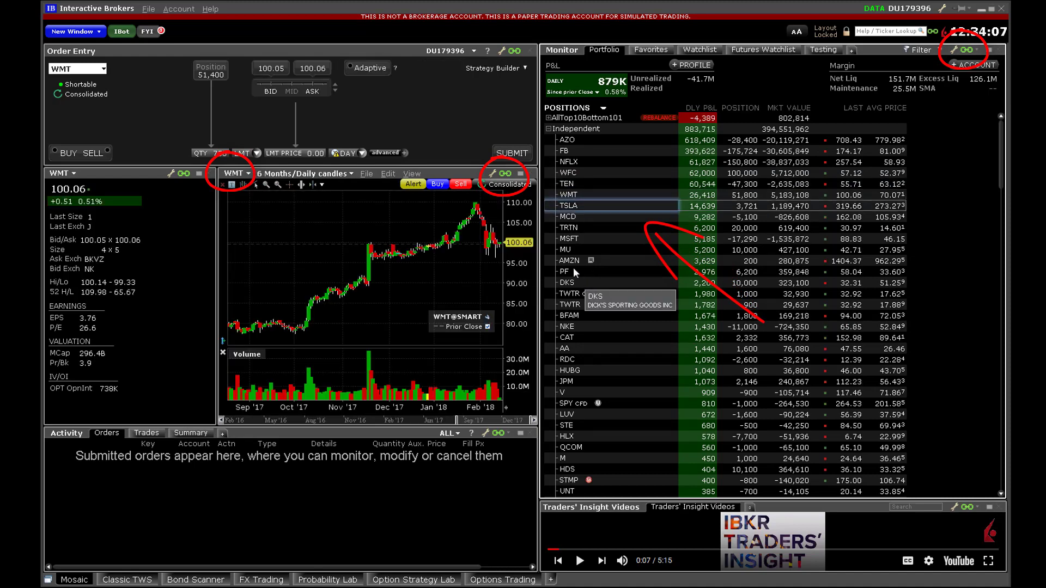
click(580, 216)
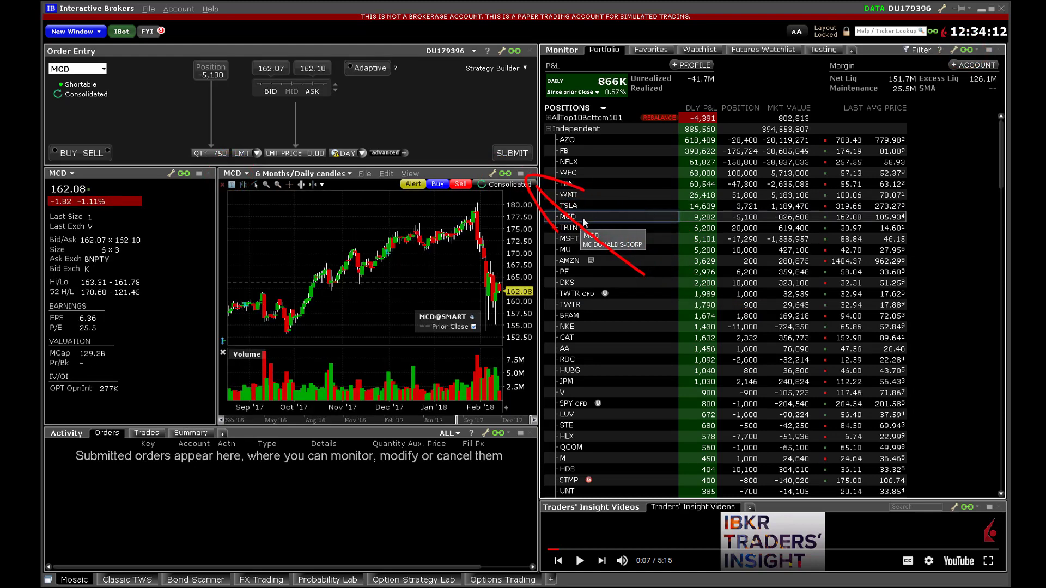
click(522, 173)
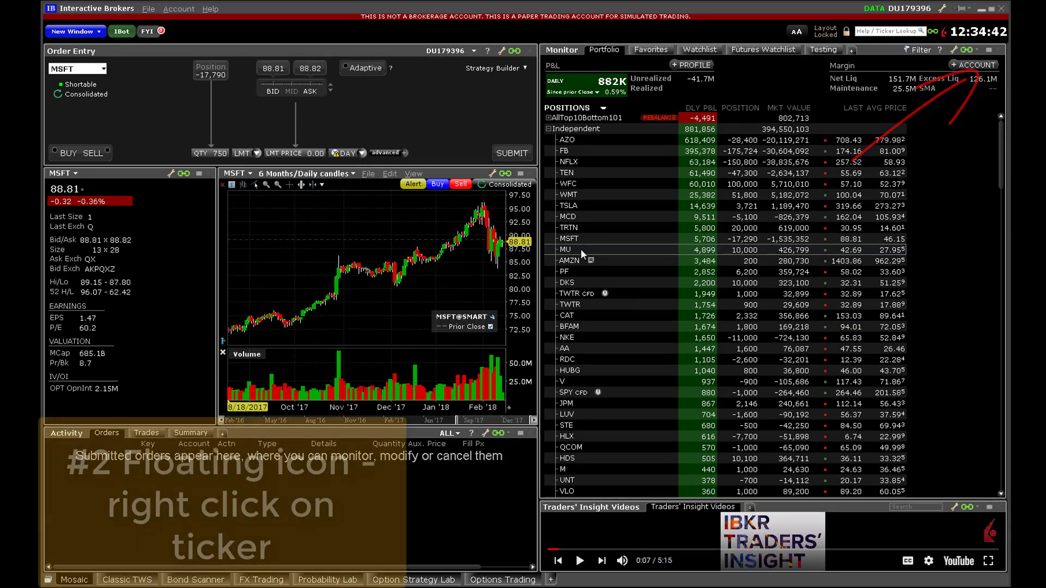
- Open a new six-month daily MU chart, bypassing the Chart Parameters dialog for future charts
right_click(583, 249)
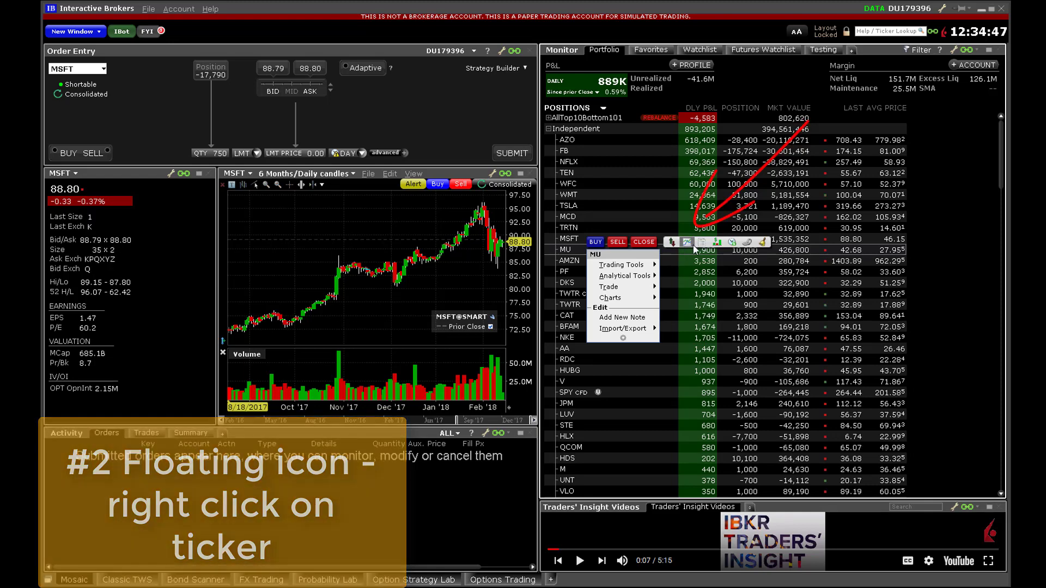
click(687, 243)
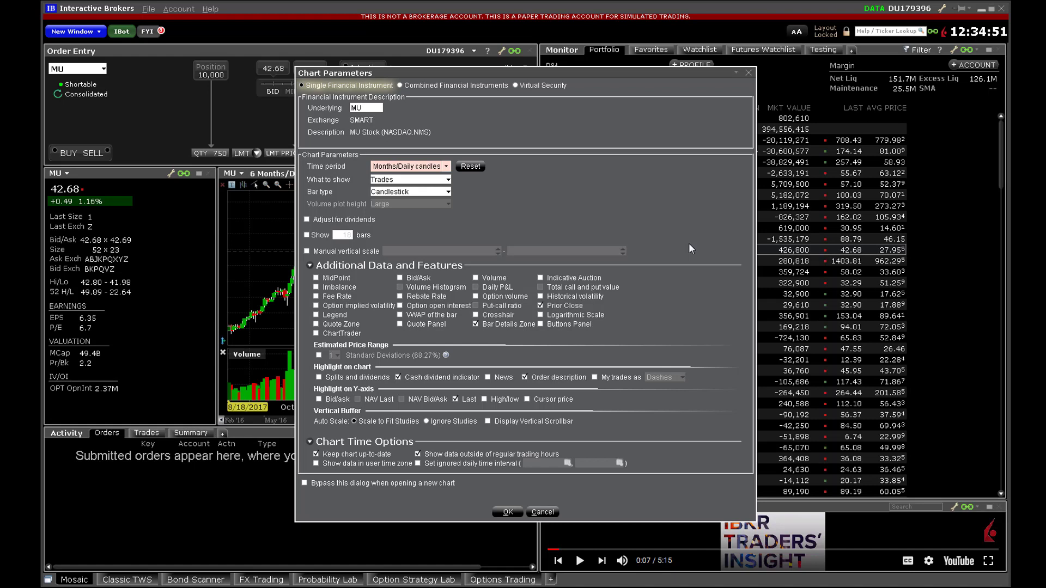
click(306, 483)
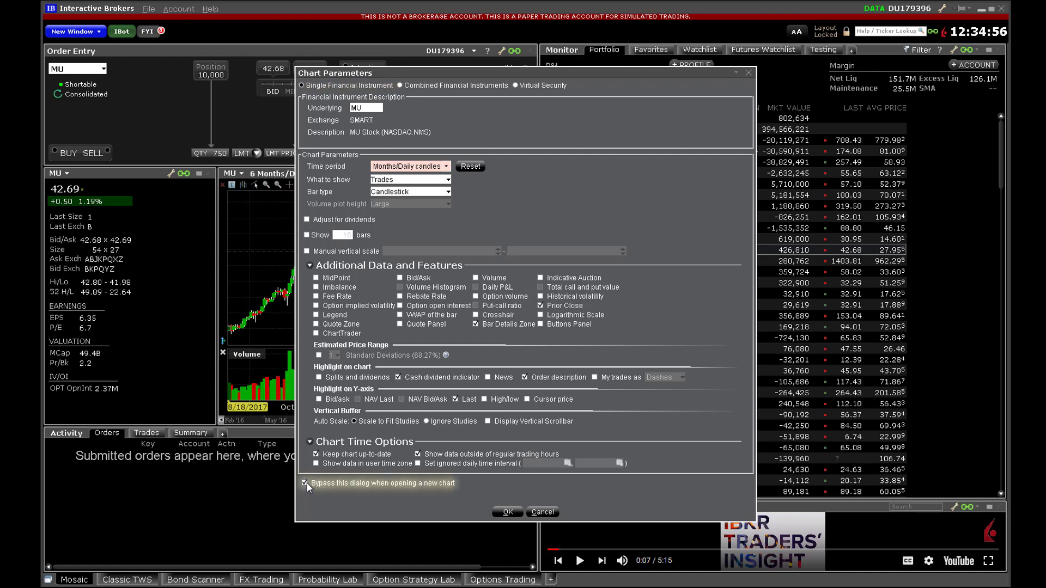
click(508, 512)
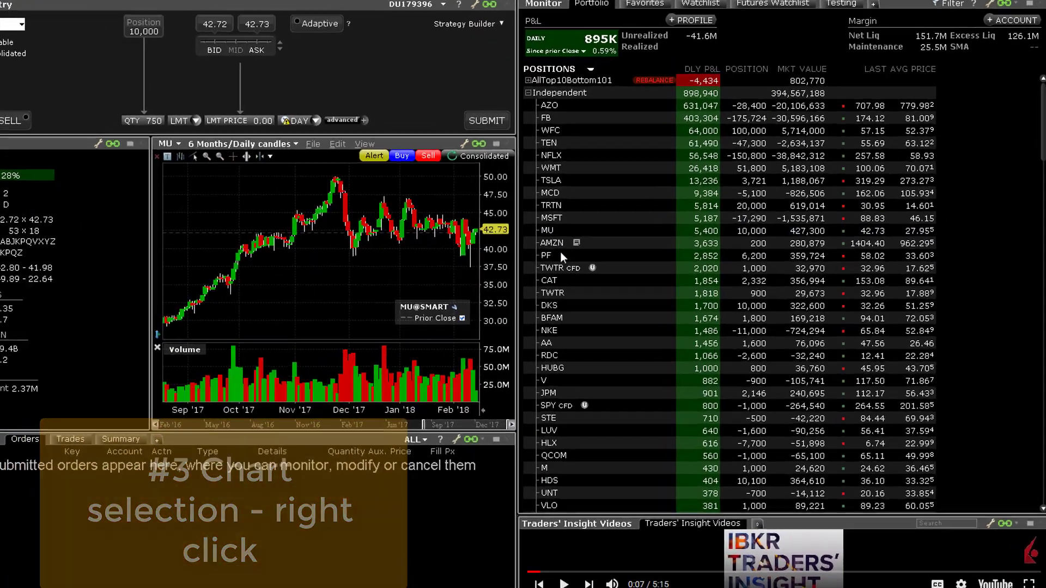
- Select PF in the portfolio and open a new 6 Months/Daily candle chart via Charts > New Chart
click(575, 270)
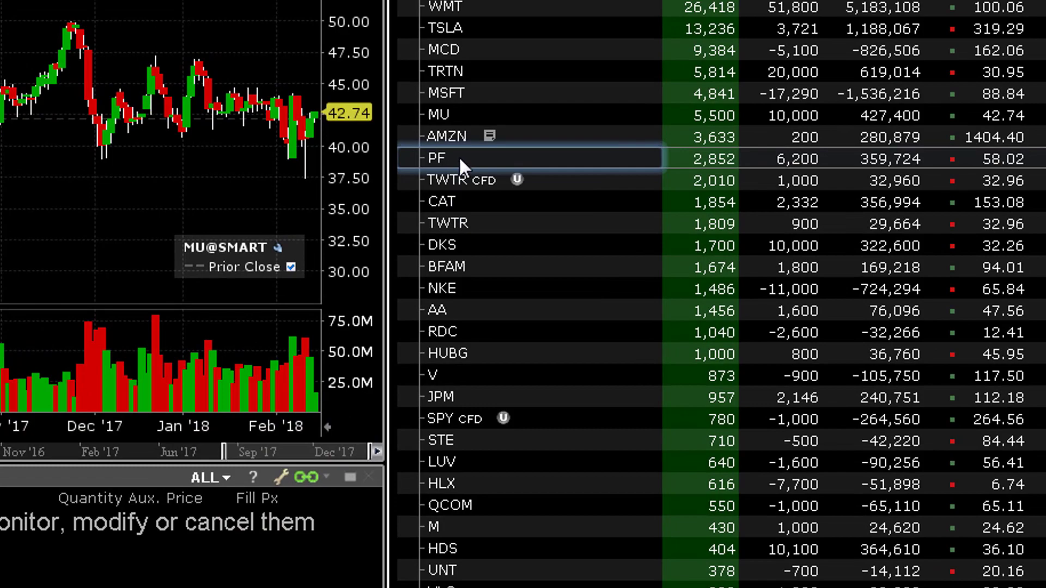
right_click(459, 157)
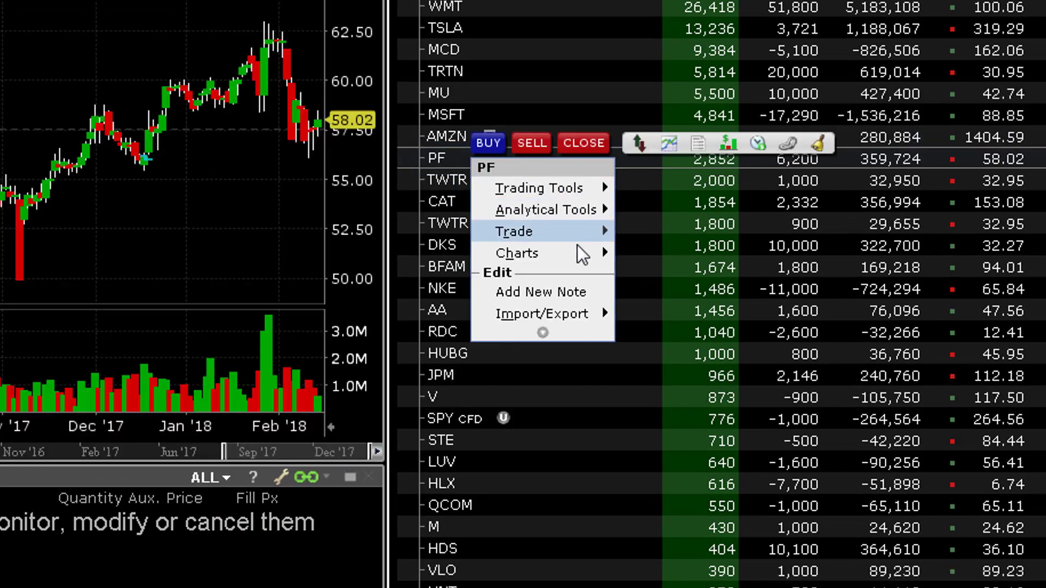
mouse_move(582, 254)
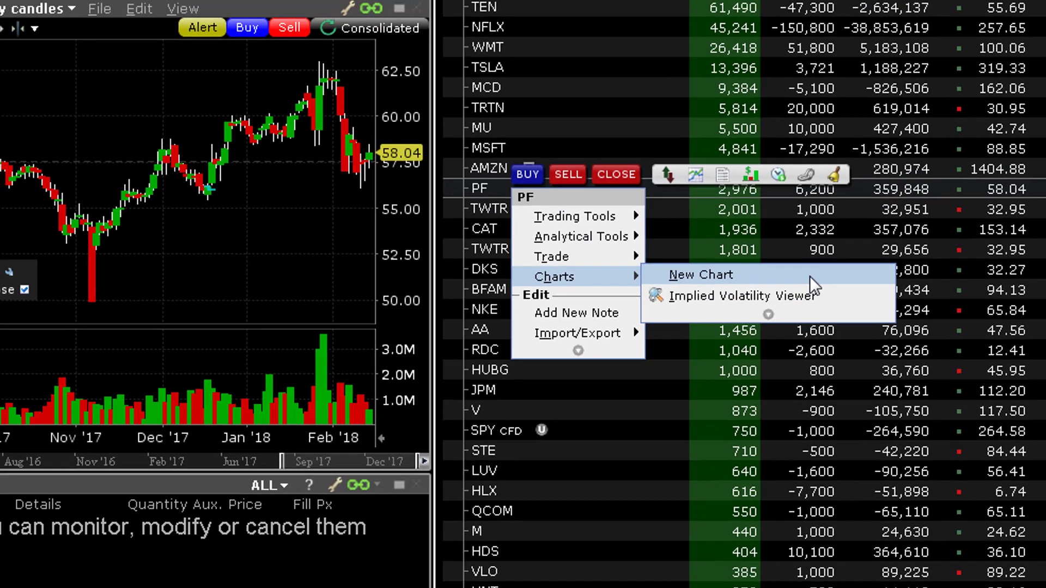
click(809, 275)
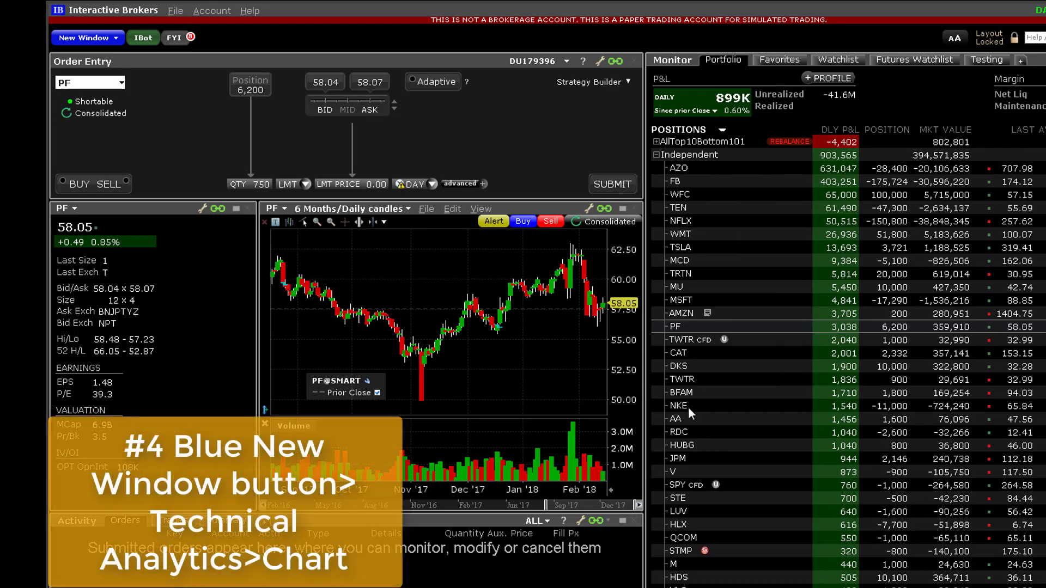
- Select NKE, open a standalone NKE chart from New Window, and drag it higher up
click(688, 407)
click(90, 37)
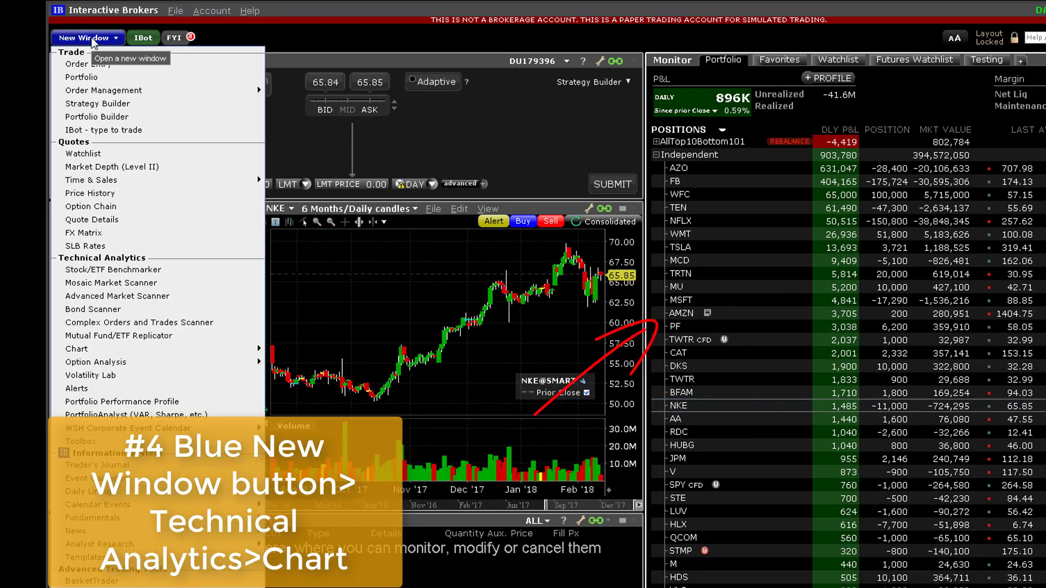
mouse_move(191, 349)
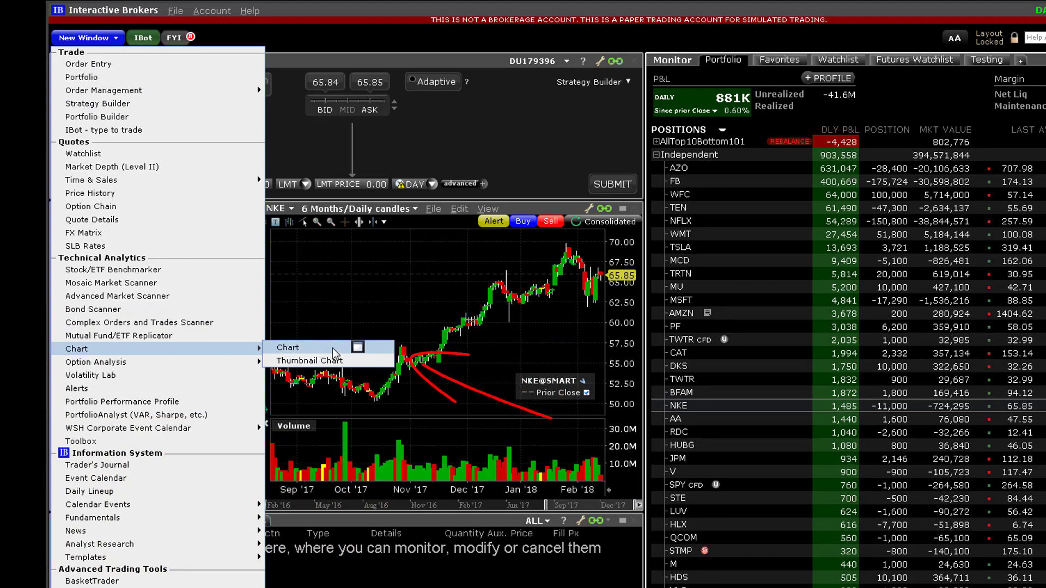
click(332, 348)
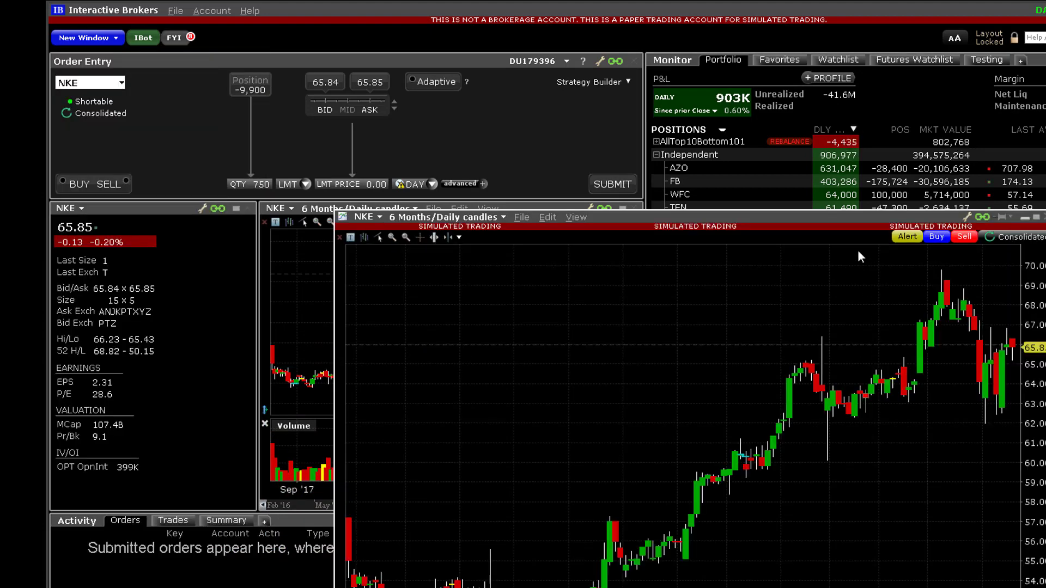
drag(849, 214, 775, 88)
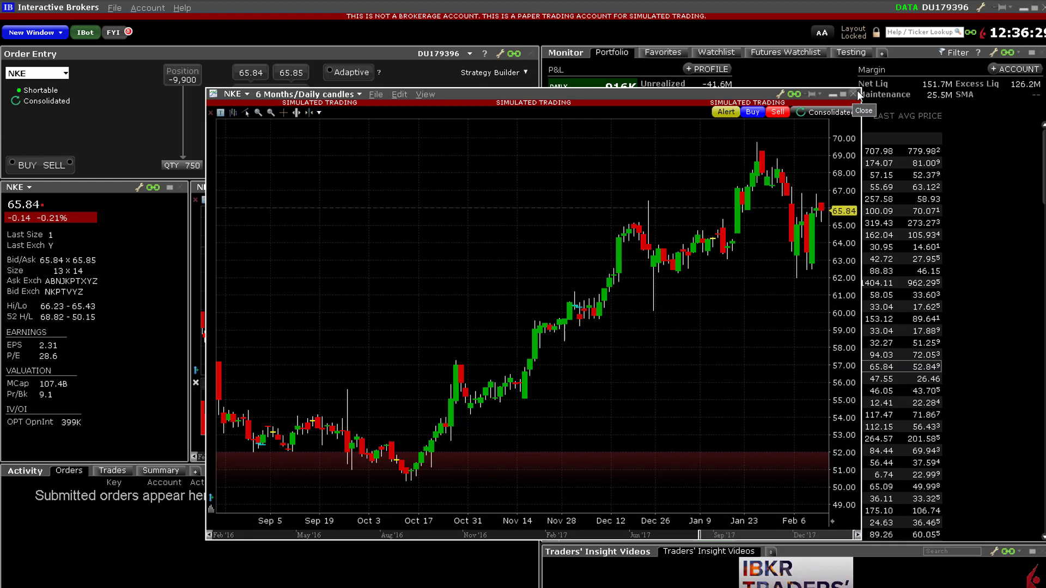
- Open Chart Parameters from the NKE chart's Edit menu and move Chart Settings to the top
click(407, 93)
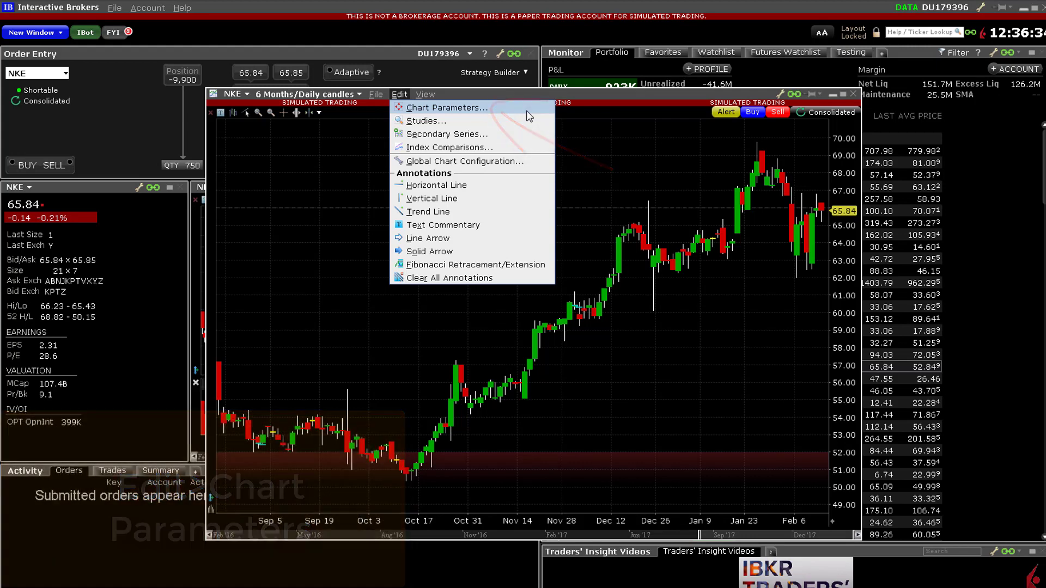
click(526, 109)
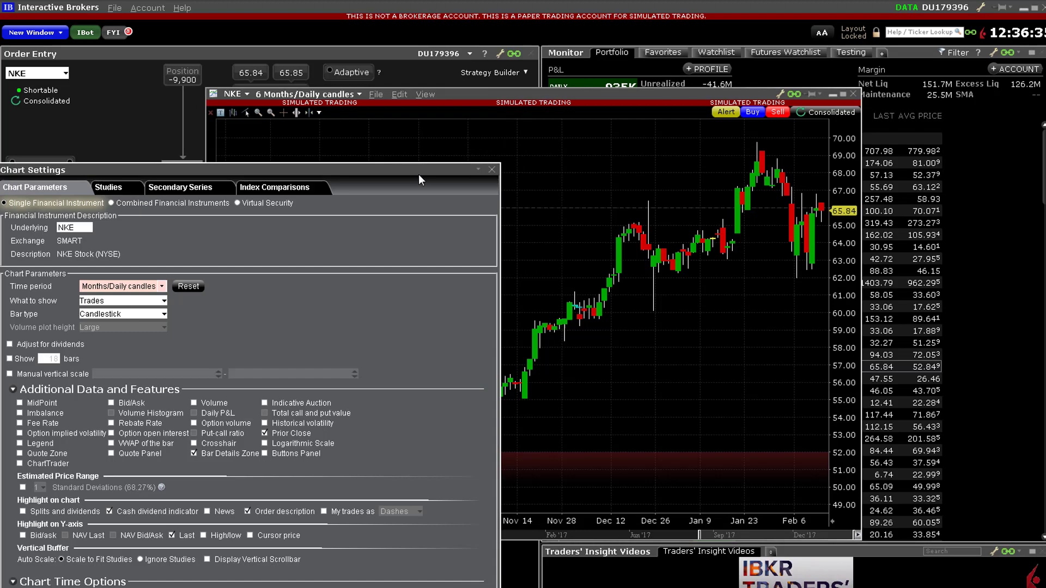
drag(418, 174, 541, 58)
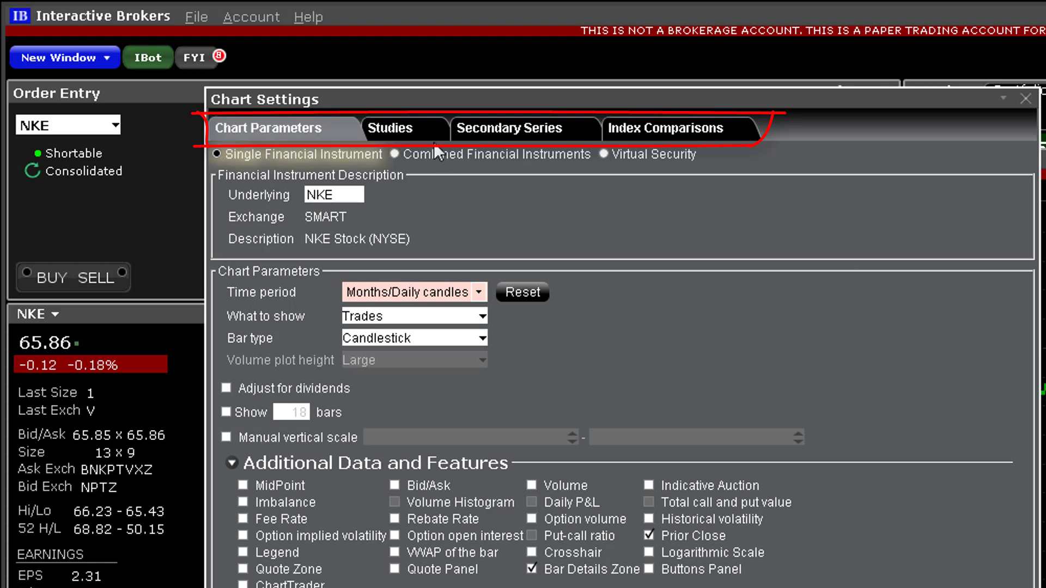
click(429, 129)
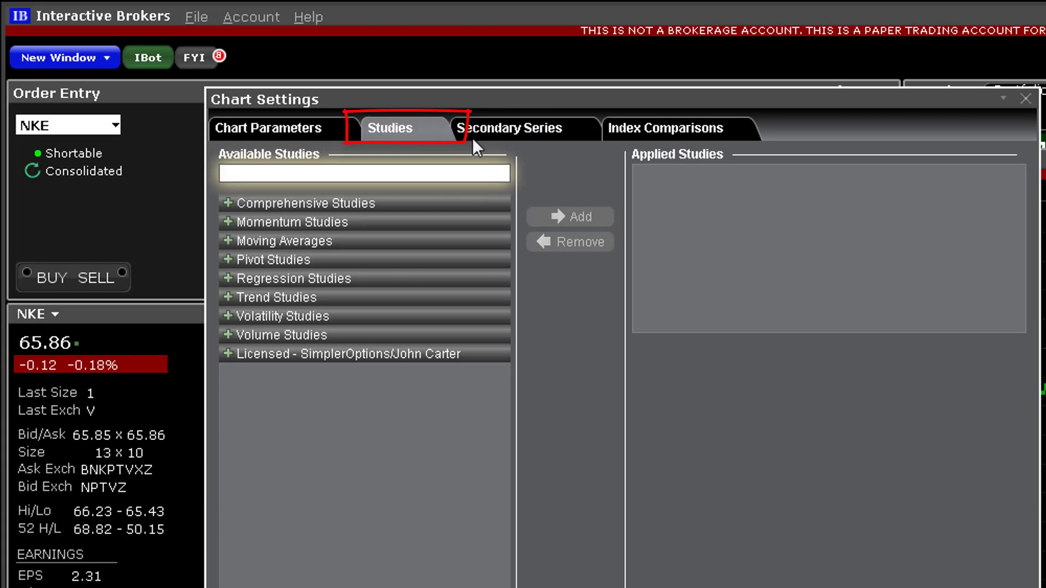
click(576, 135)
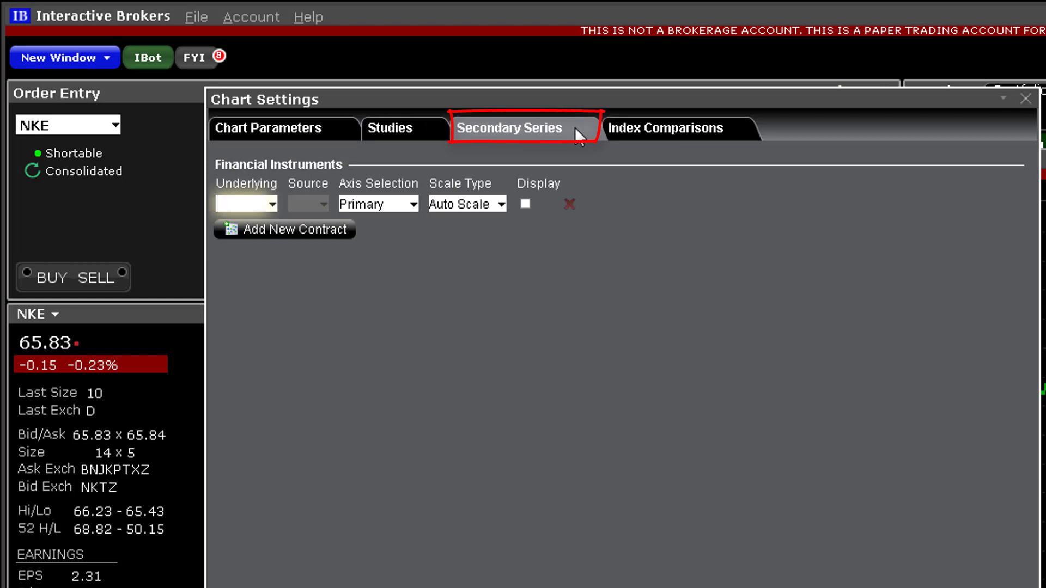
click(737, 135)
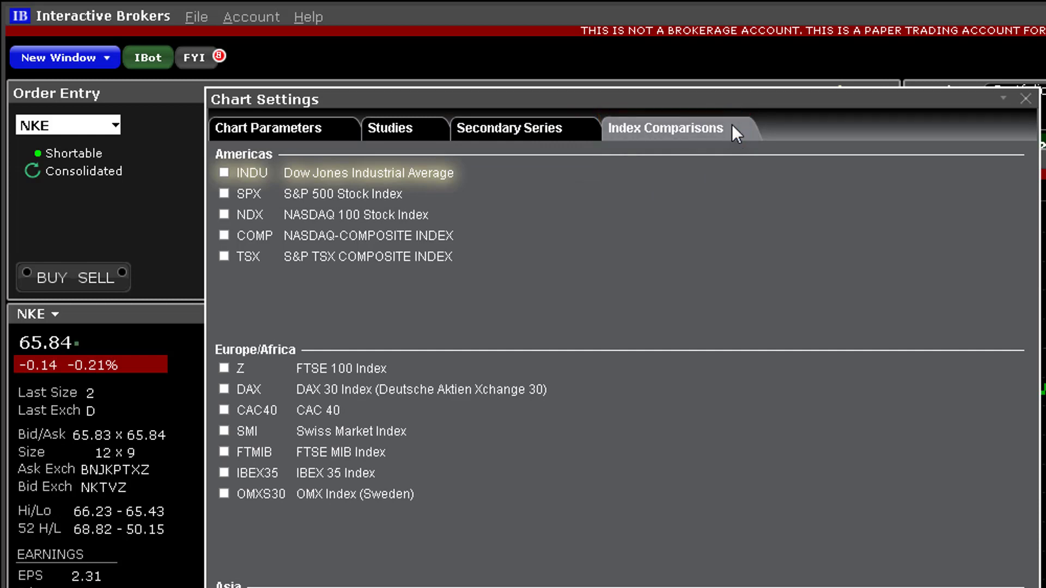
click(335, 129)
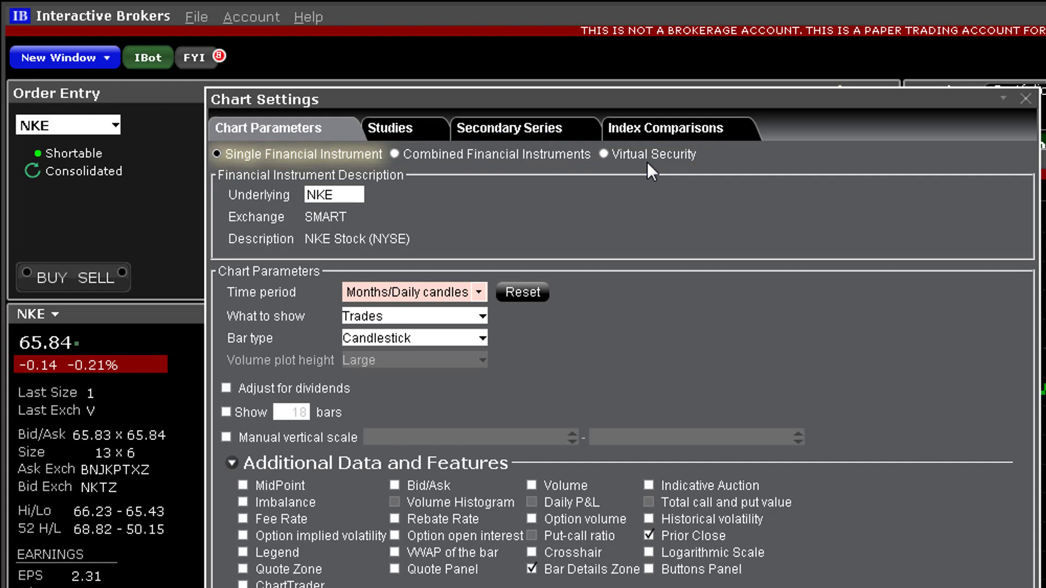
- Change the Underlying symbol from NKE to IBKR stock
click(334, 193)
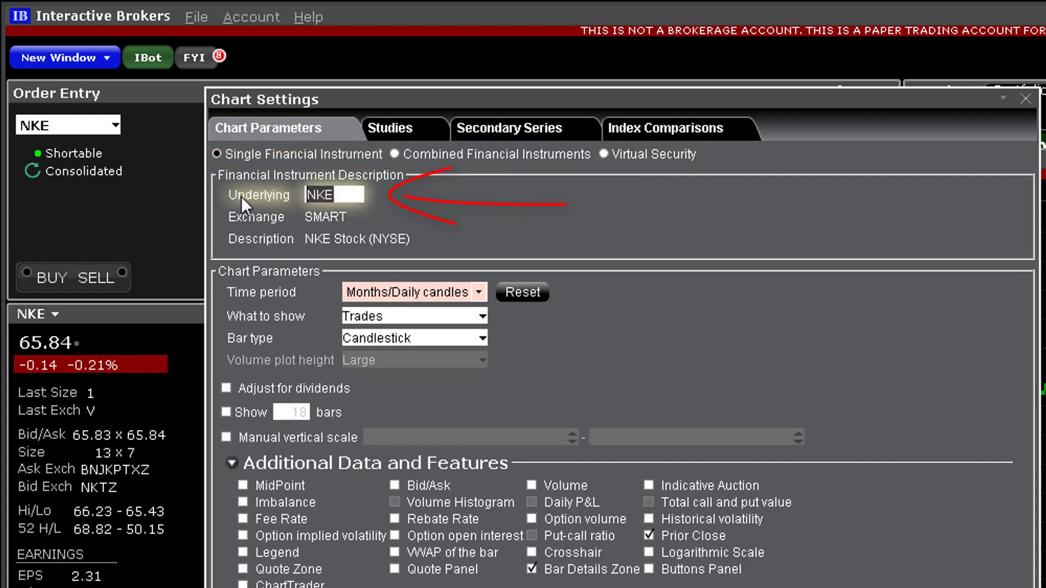
key(BackSpace)
text(ibkr)
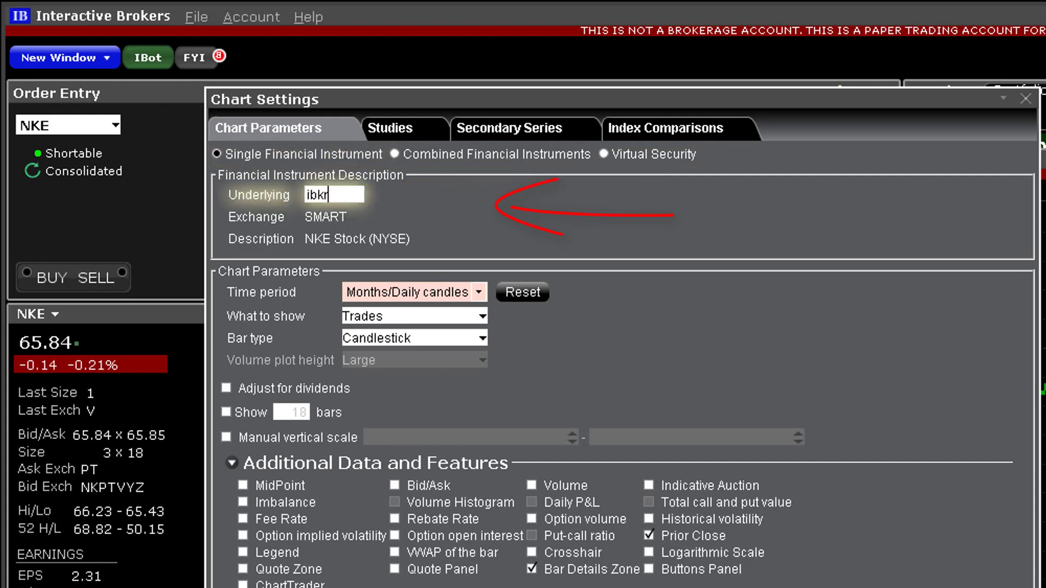
key(Return)
key(Return)
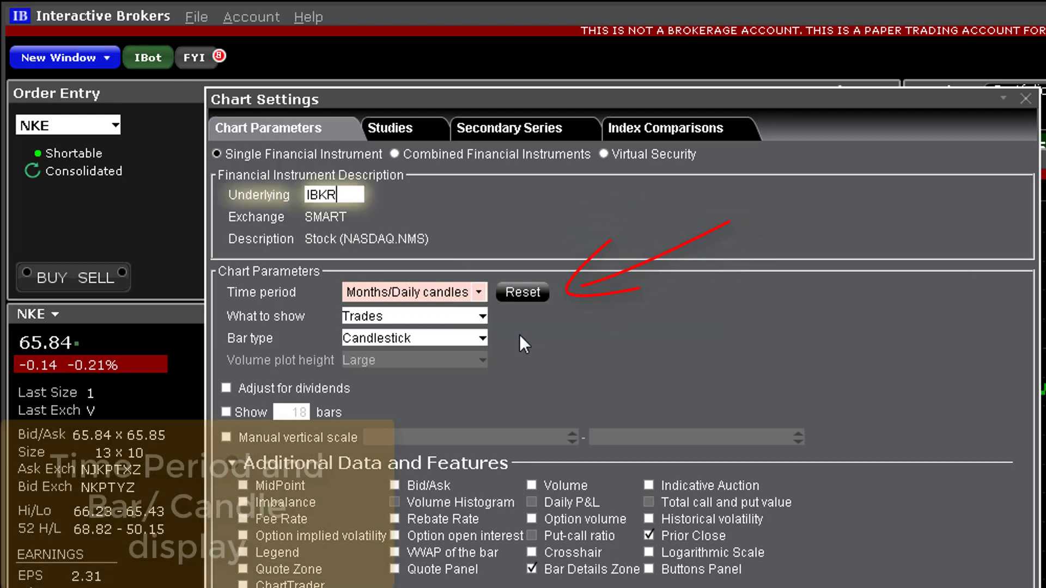
- Set the time period to 2 Months of Daily candles and apply it
click(471, 284)
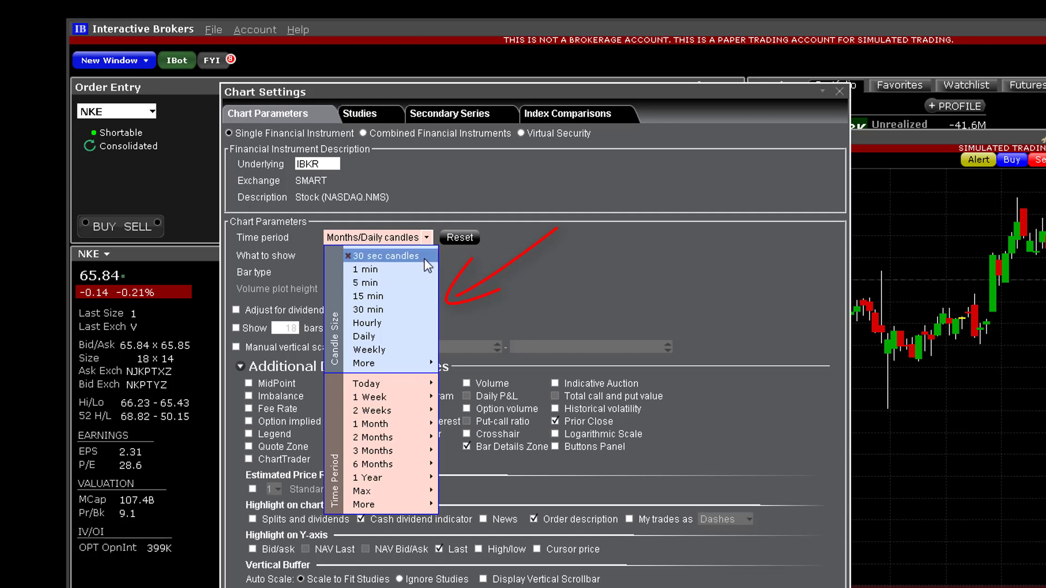
mouse_move(417, 365)
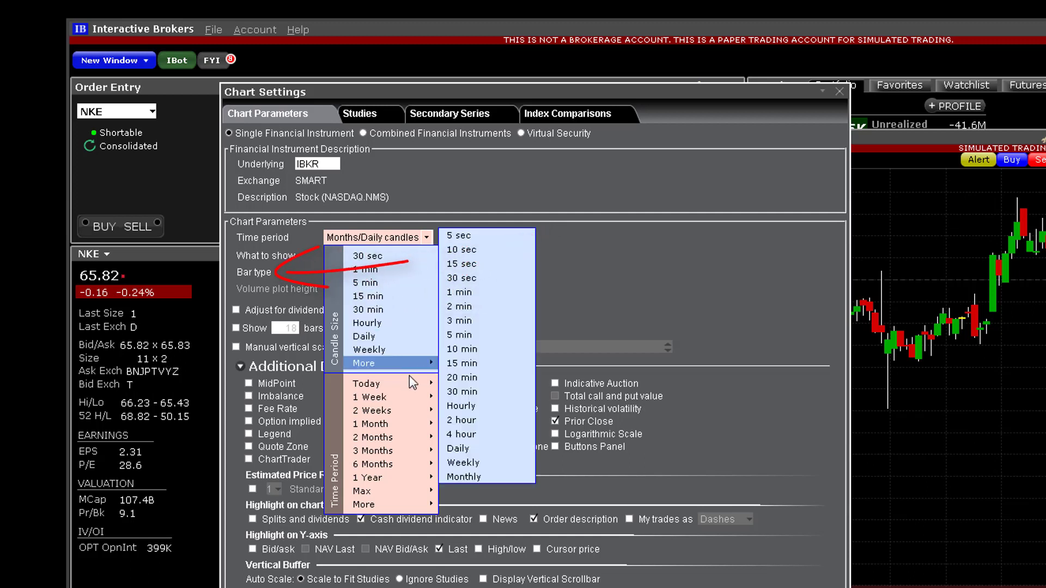
mouse_move(397, 464)
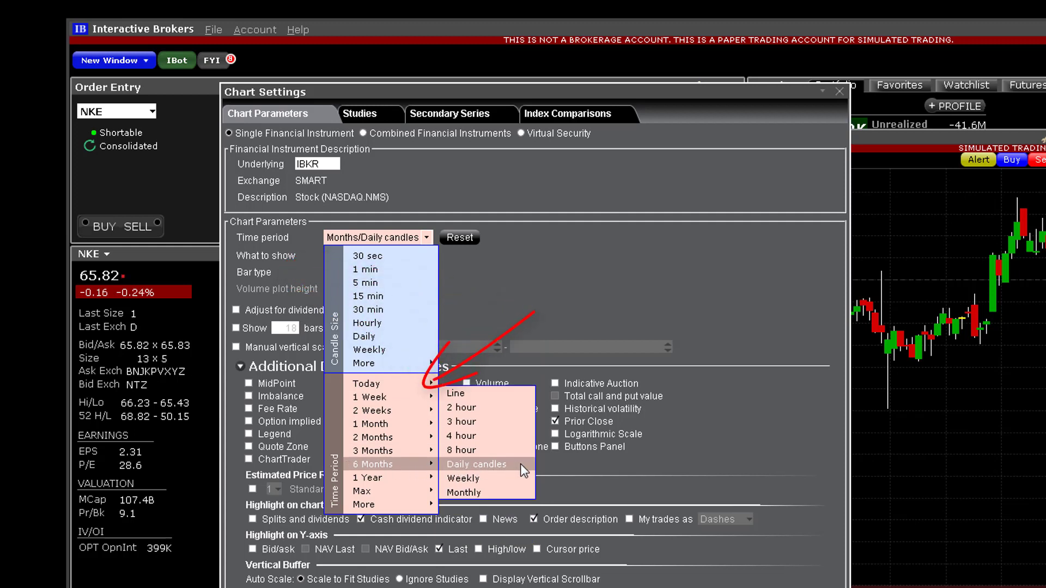
mouse_move(436, 437)
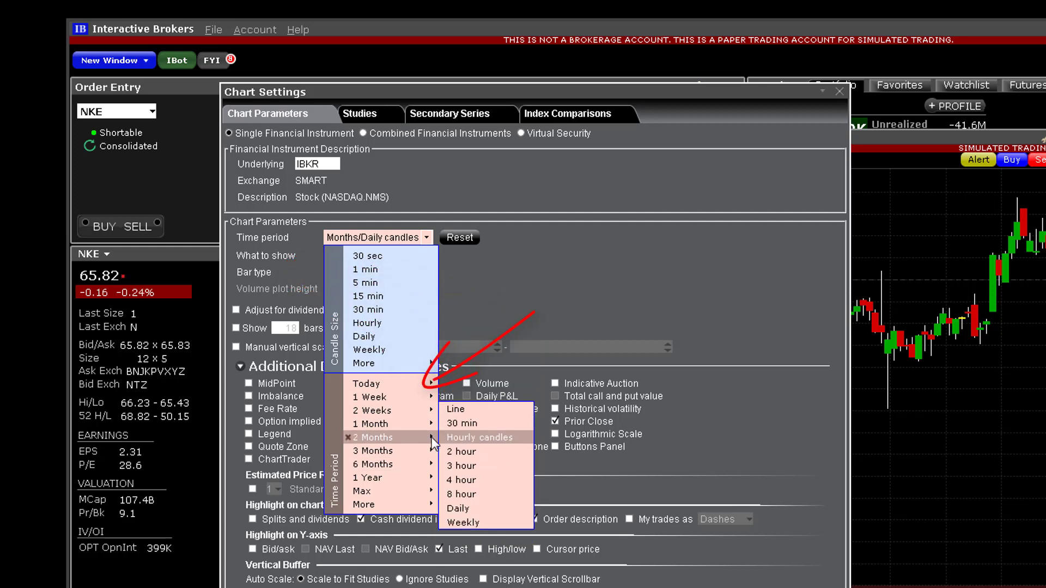
click(516, 508)
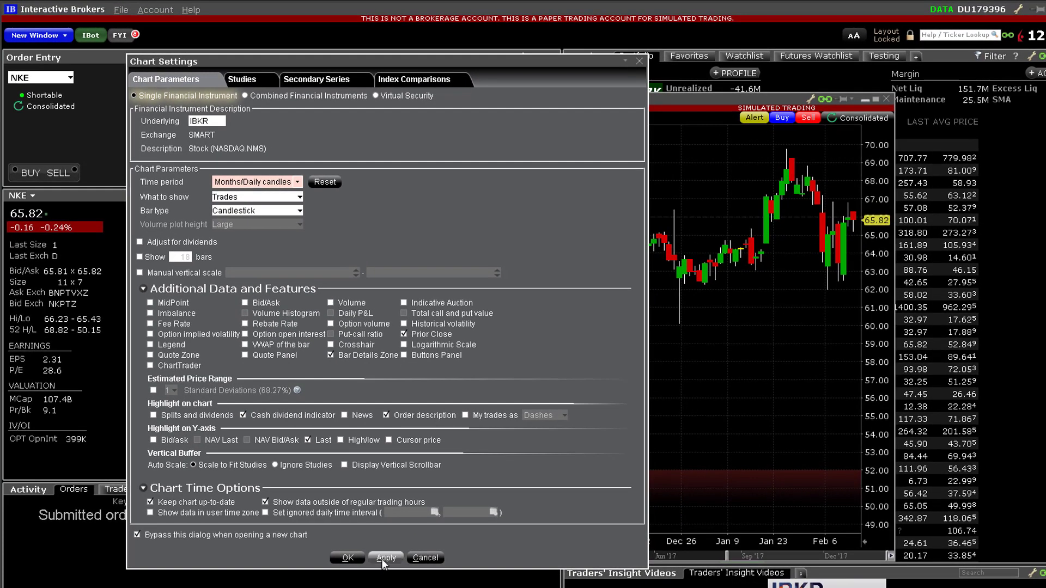
click(384, 558)
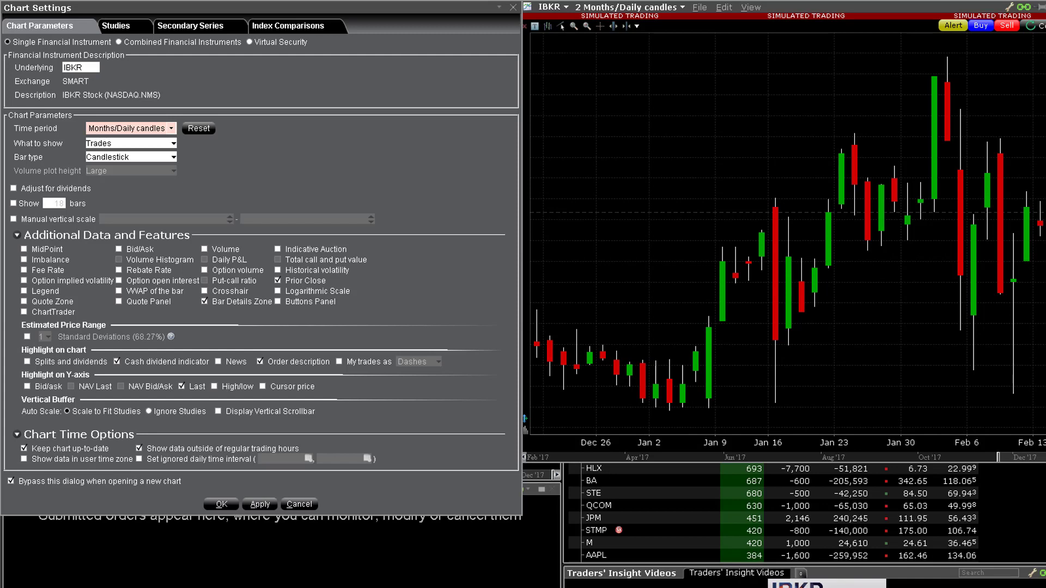
- Enable MidPoint, apply it to the IBKR chart, then untick MidPoint again
click(24, 250)
click(260, 505)
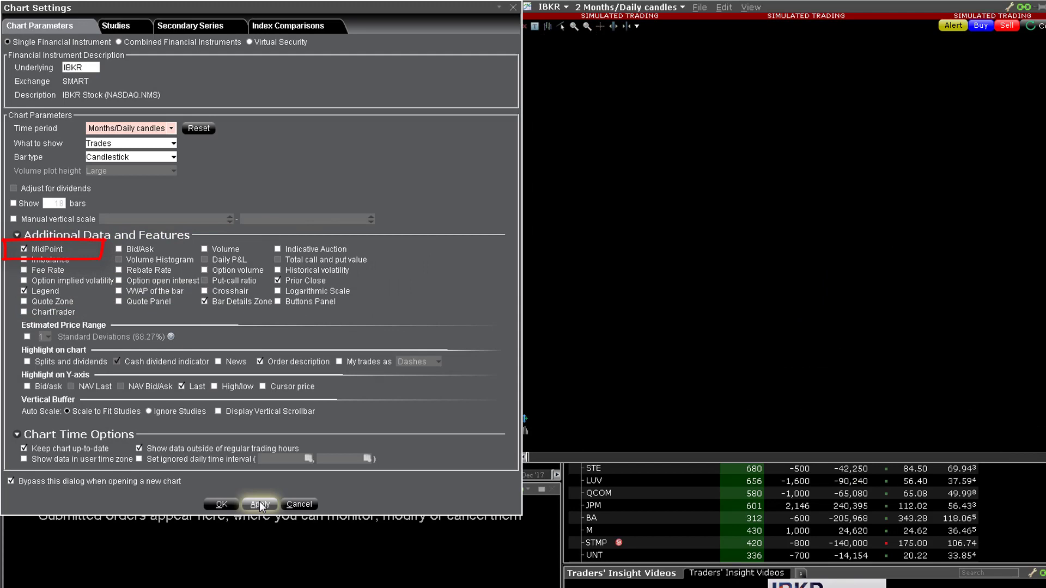
click(24, 249)
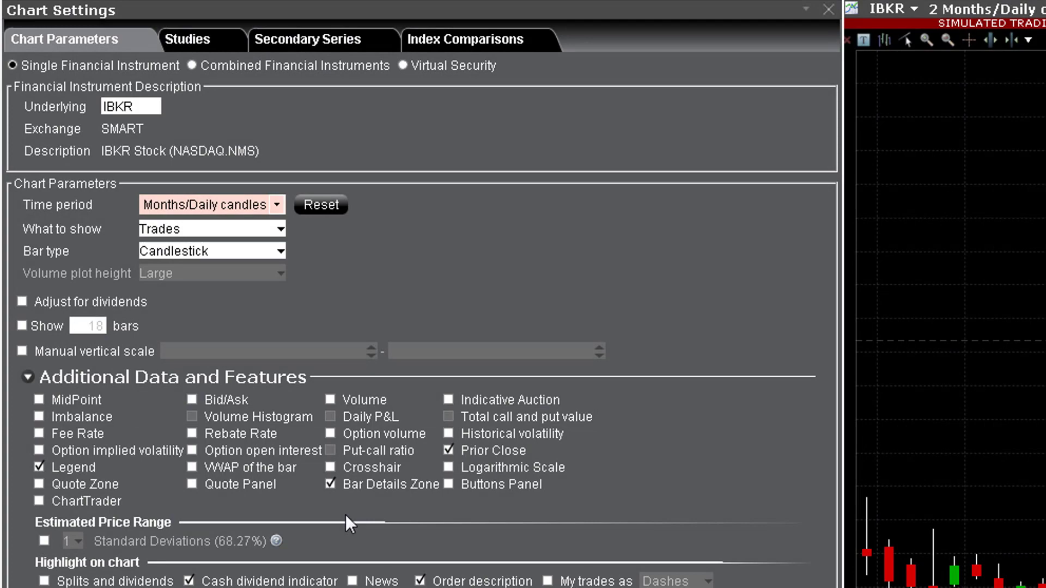
- Enable option volume and Volume data, applying each to the IBKR chart
click(330, 433)
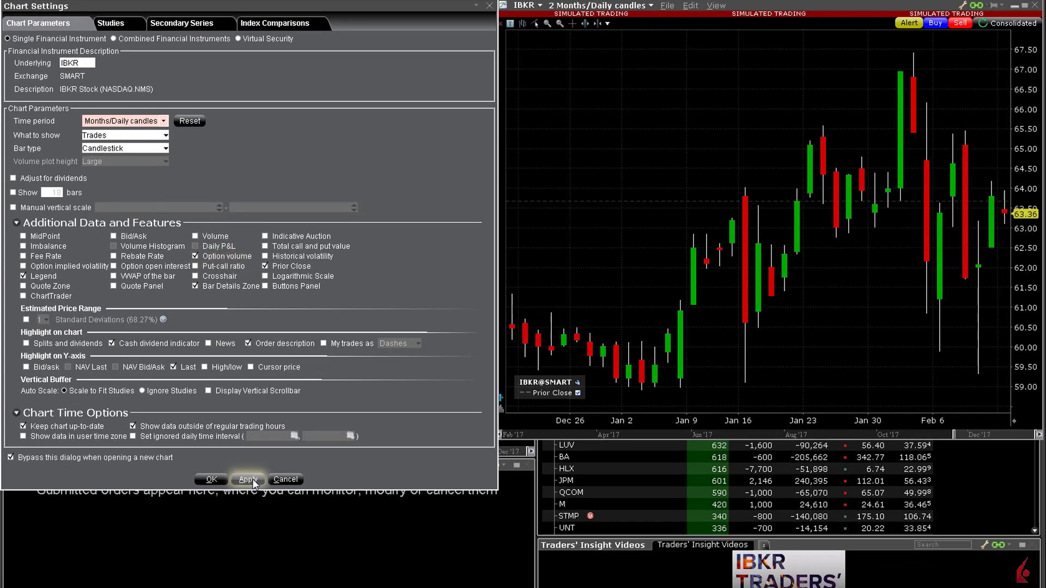
click(272, 516)
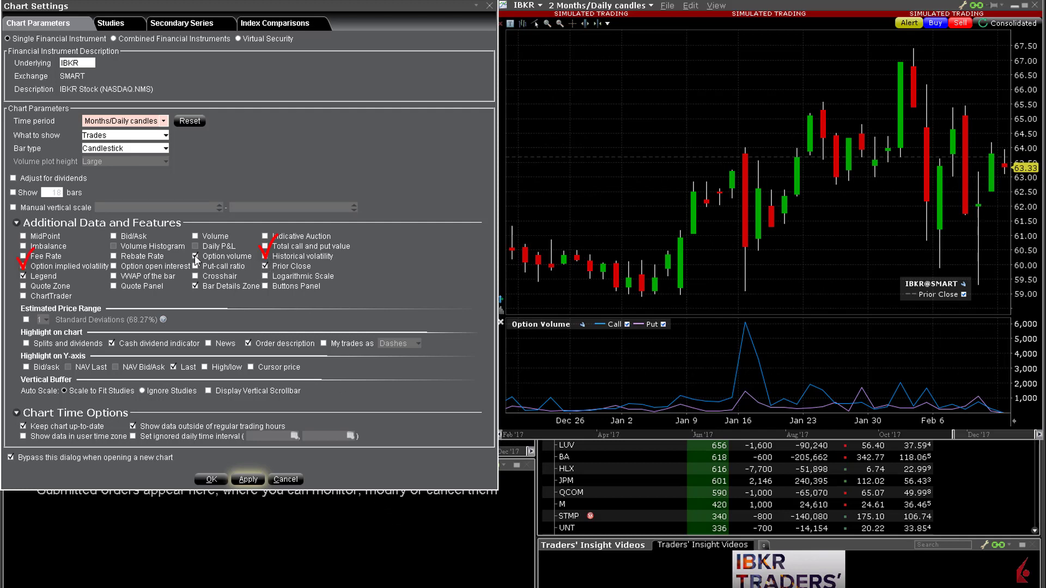
click(195, 236)
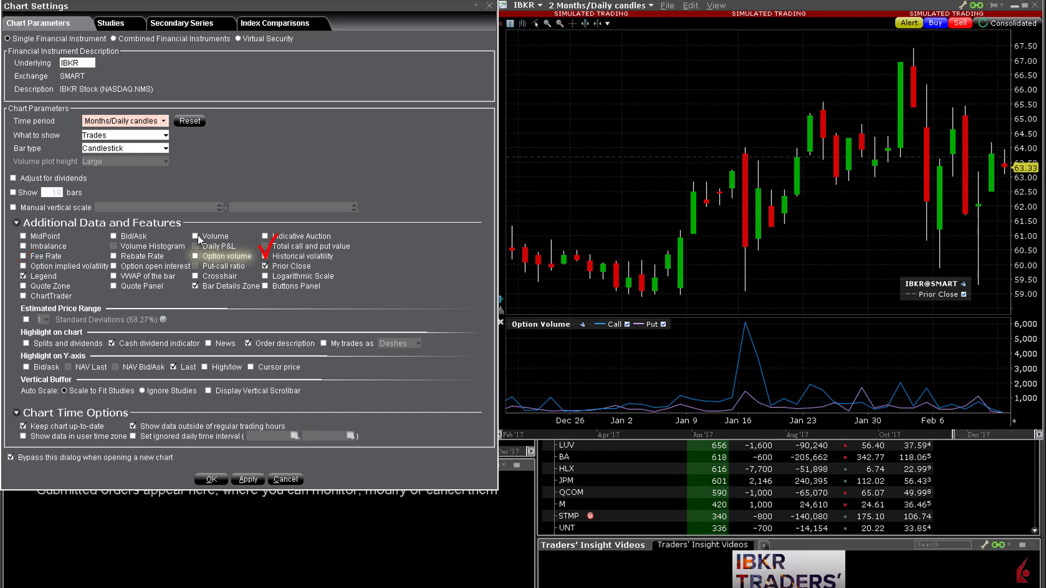
click(241, 479)
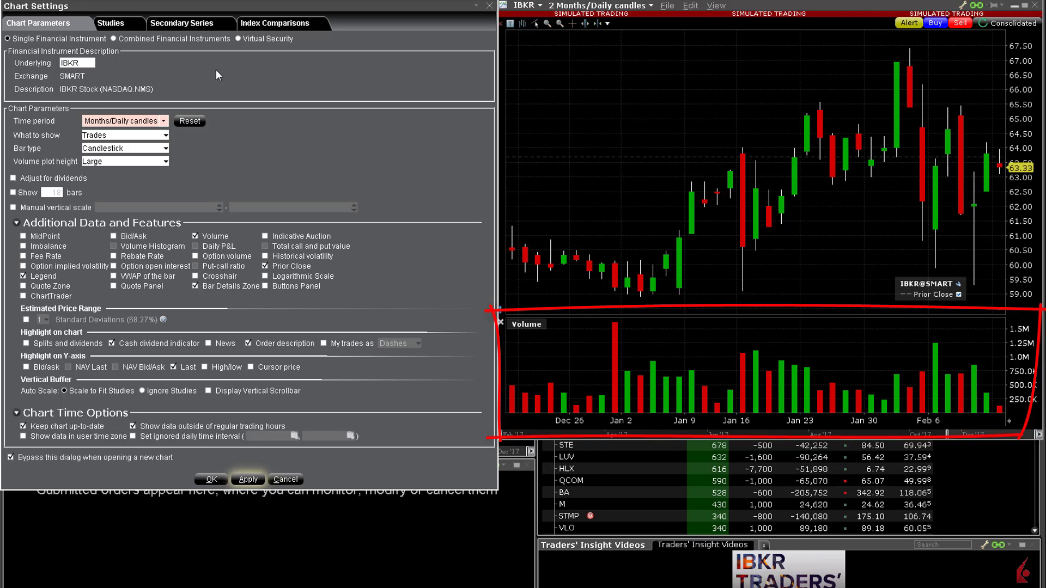
- Switch the chart to 1 week of 30-minute candles and apply
click(162, 121)
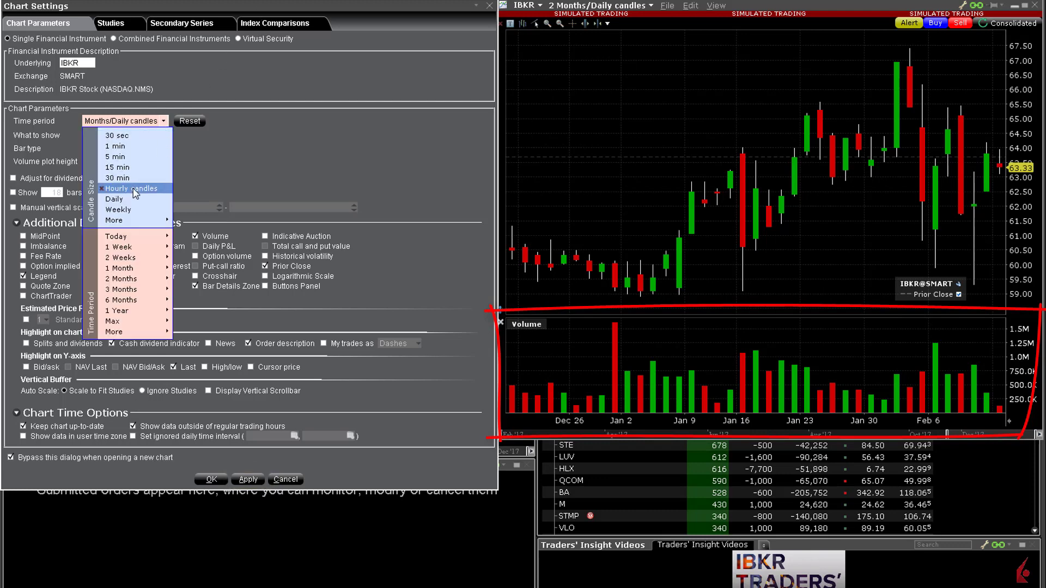
mouse_move(126, 245)
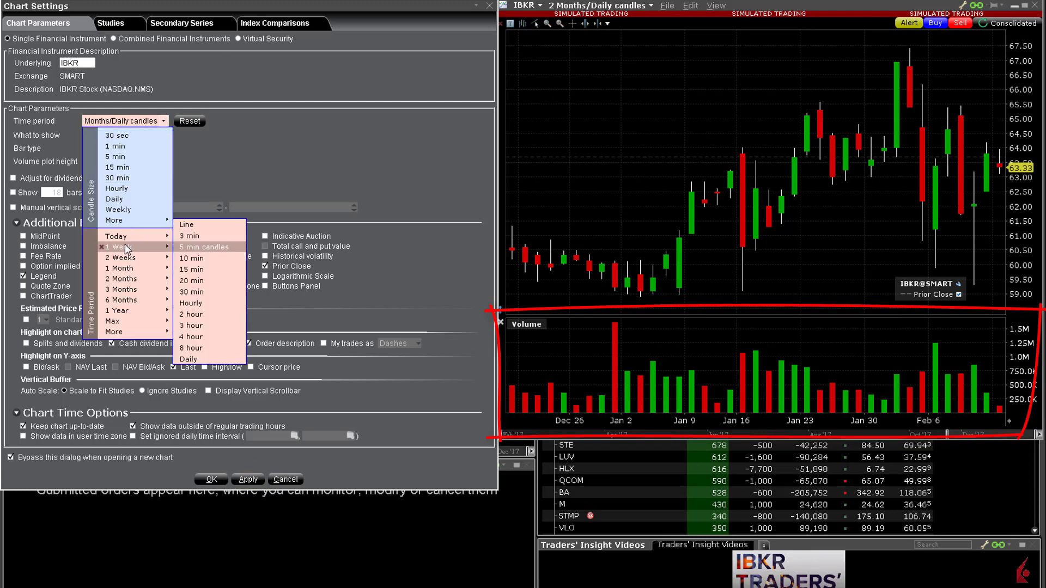
click(207, 291)
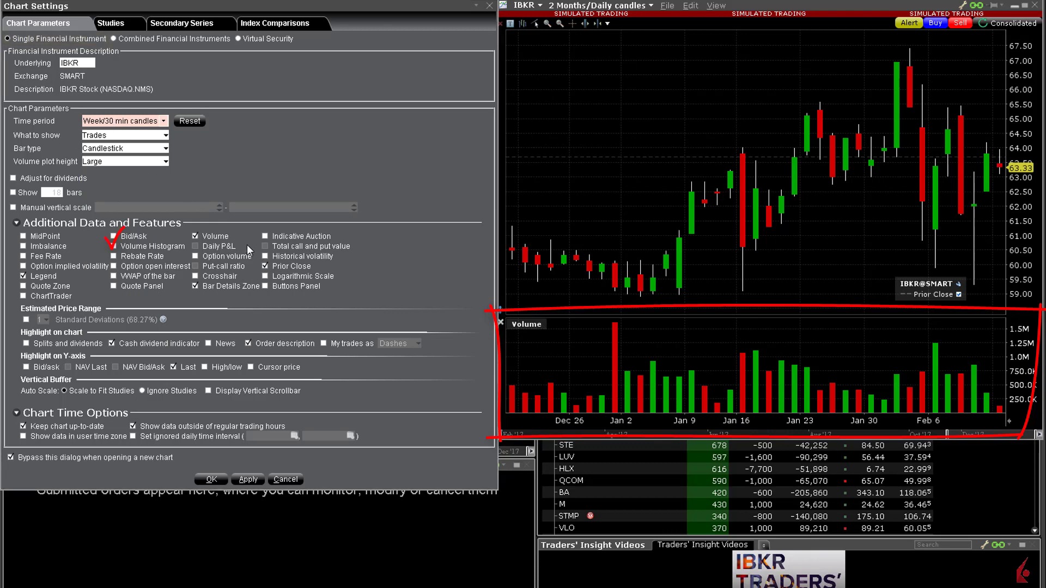
click(249, 479)
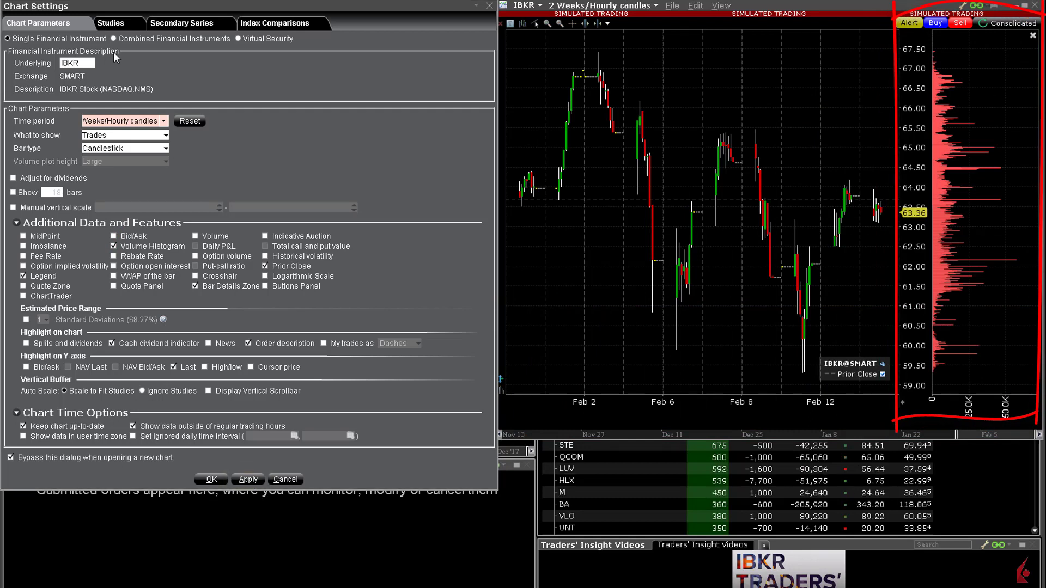
- Set the time period to 2 Weeks with Daily candles
click(167, 118)
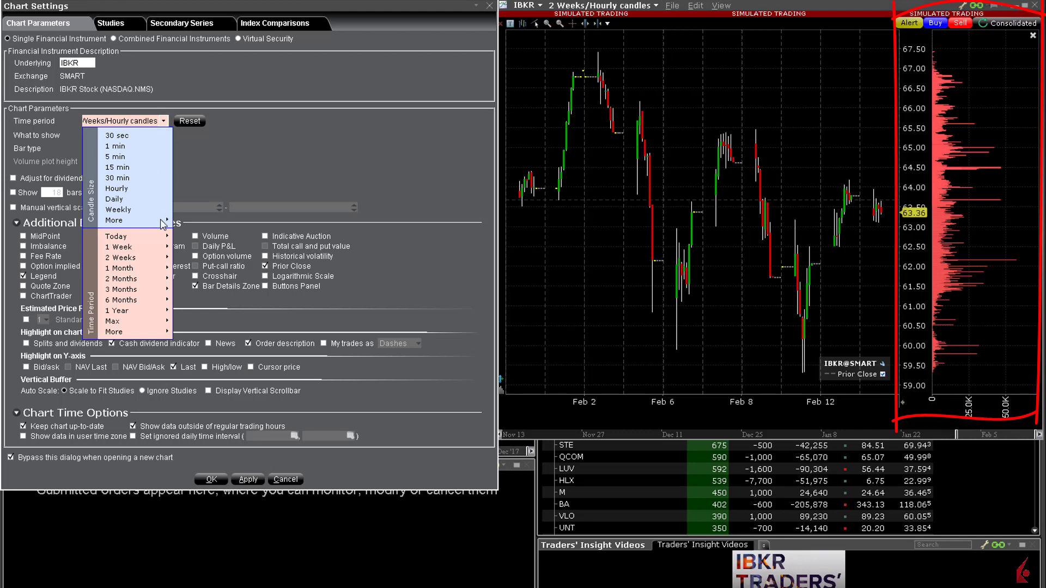
mouse_move(162, 256)
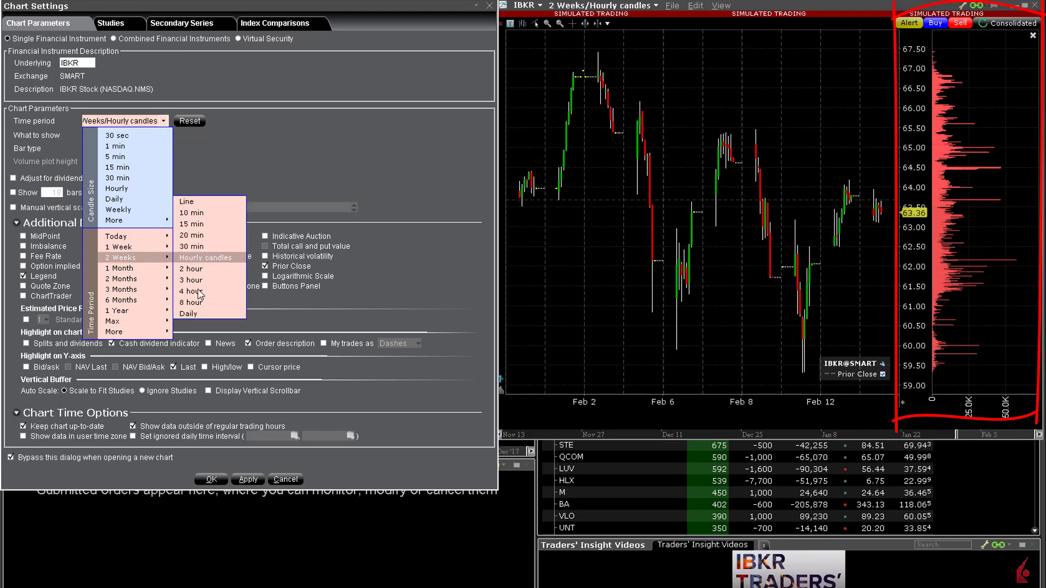
click(229, 312)
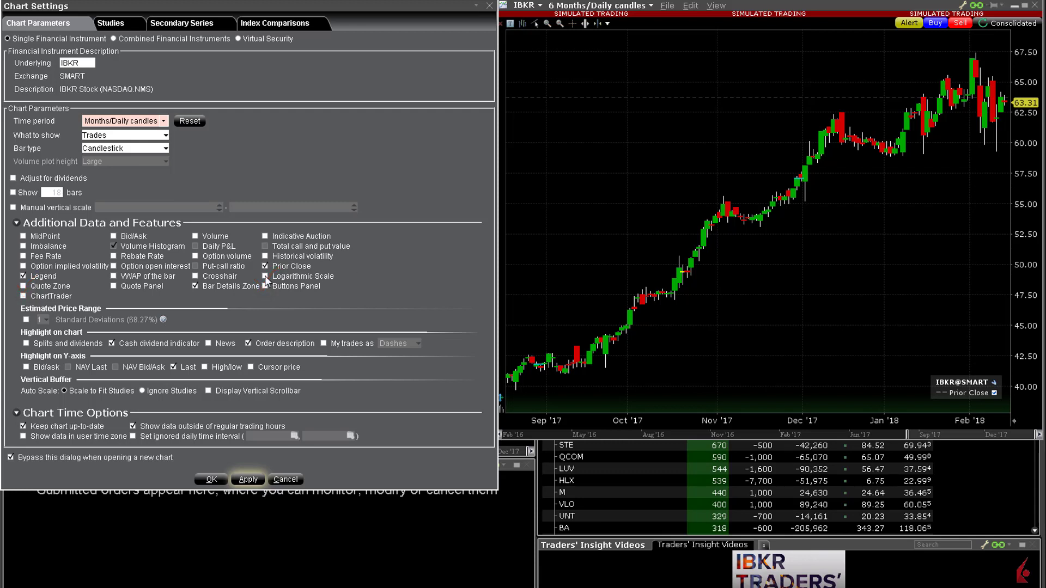
click(163, 121)
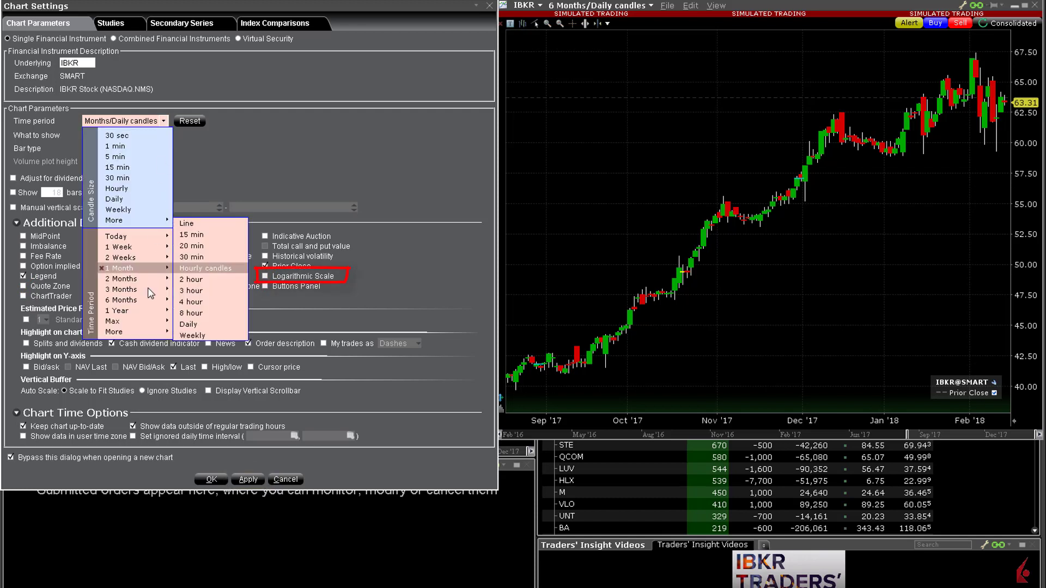
mouse_move(142, 326)
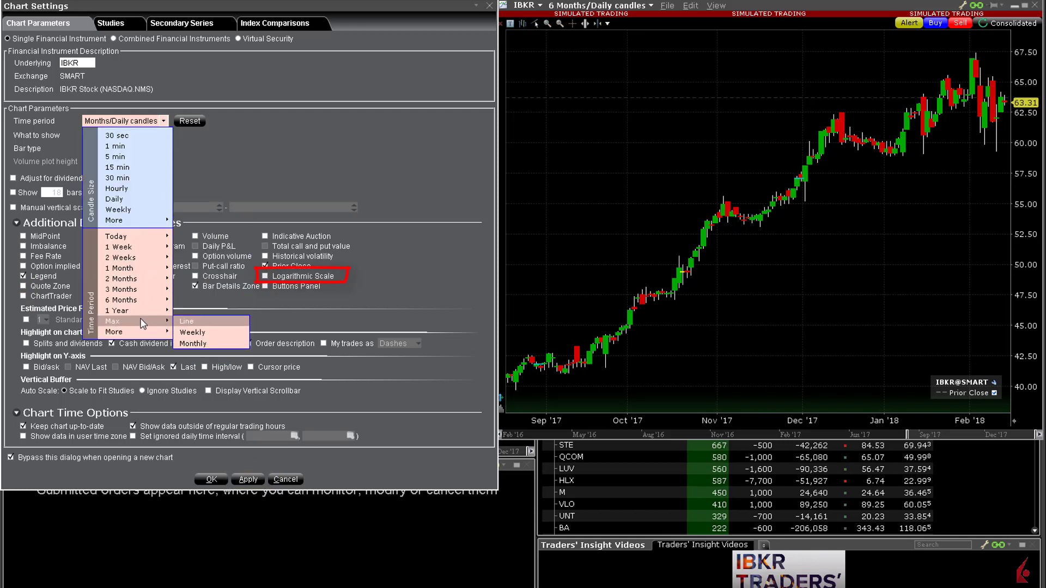
mouse_move(174, 335)
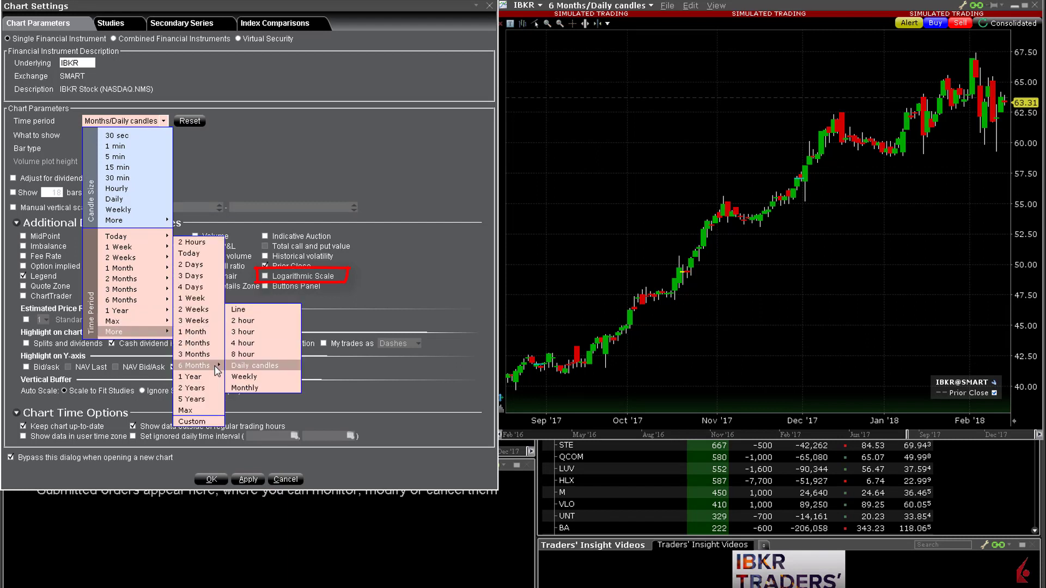
mouse_move(207, 401)
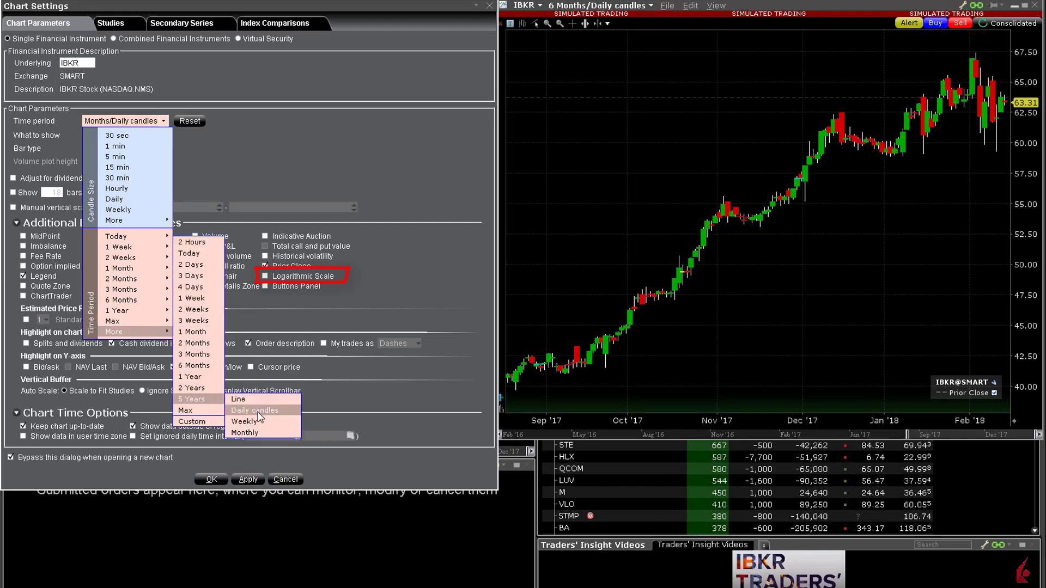
click(253, 410)
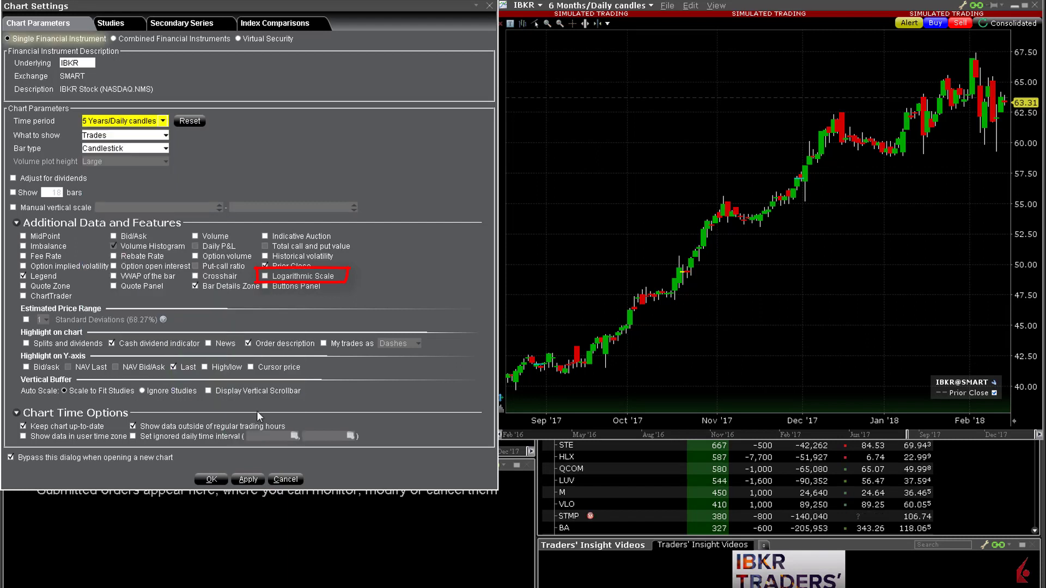
click(277, 276)
click(243, 481)
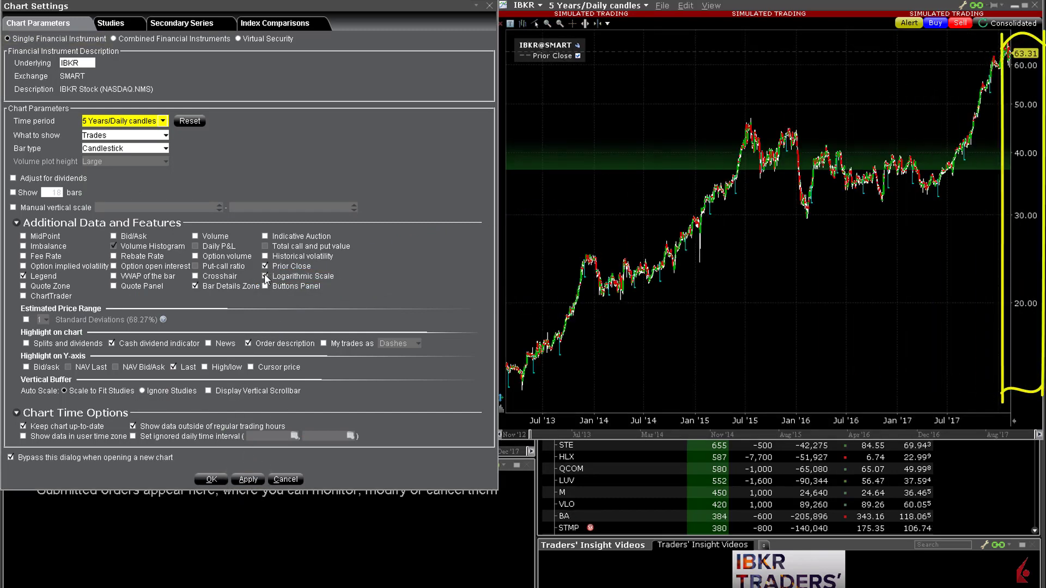
click(266, 277)
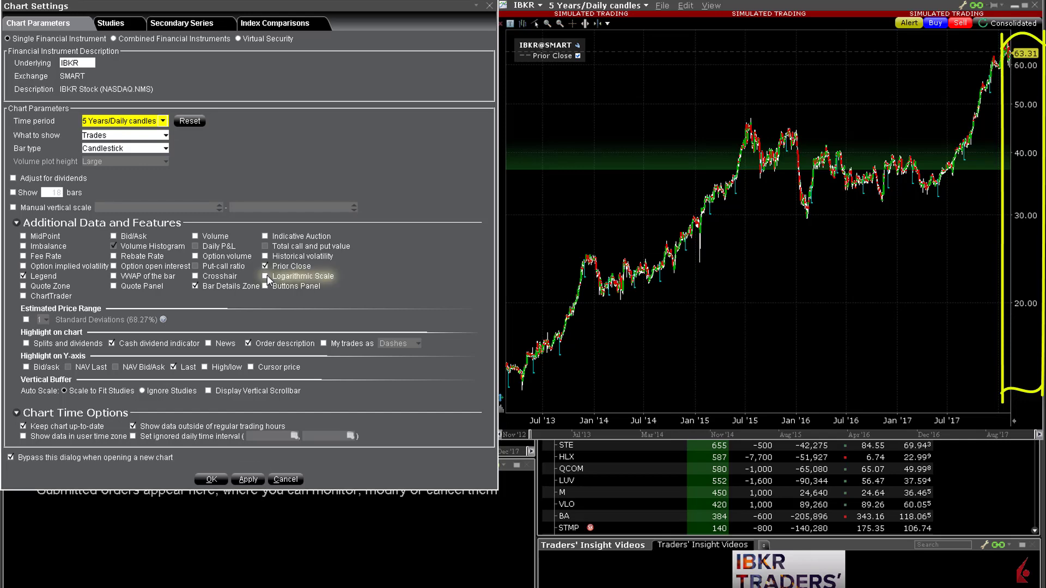
click(245, 480)
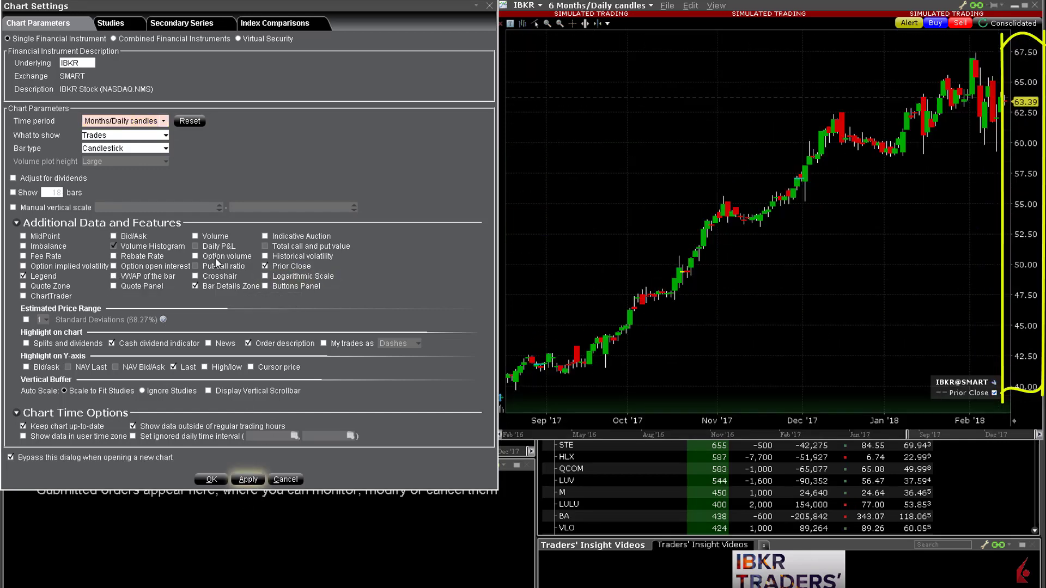
- Add VWAP of the bar, and try showing My trades as Dashes before turning it off
click(114, 276)
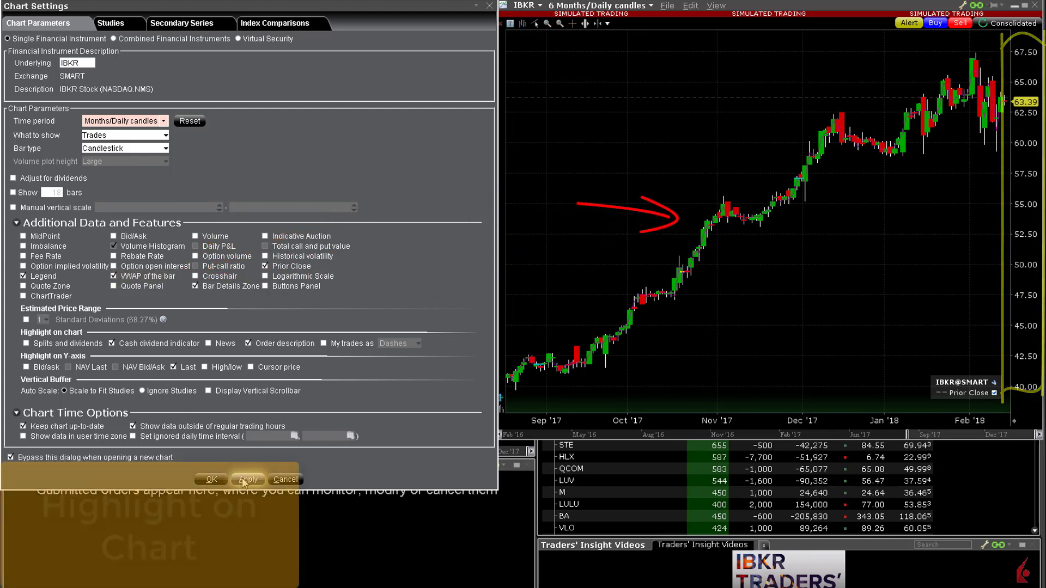
click(323, 343)
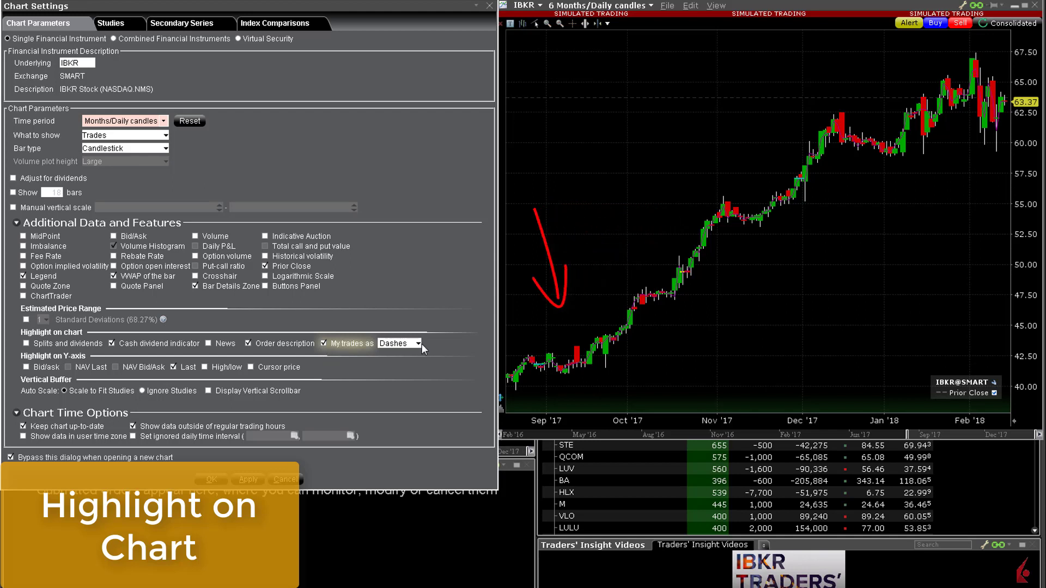
click(419, 344)
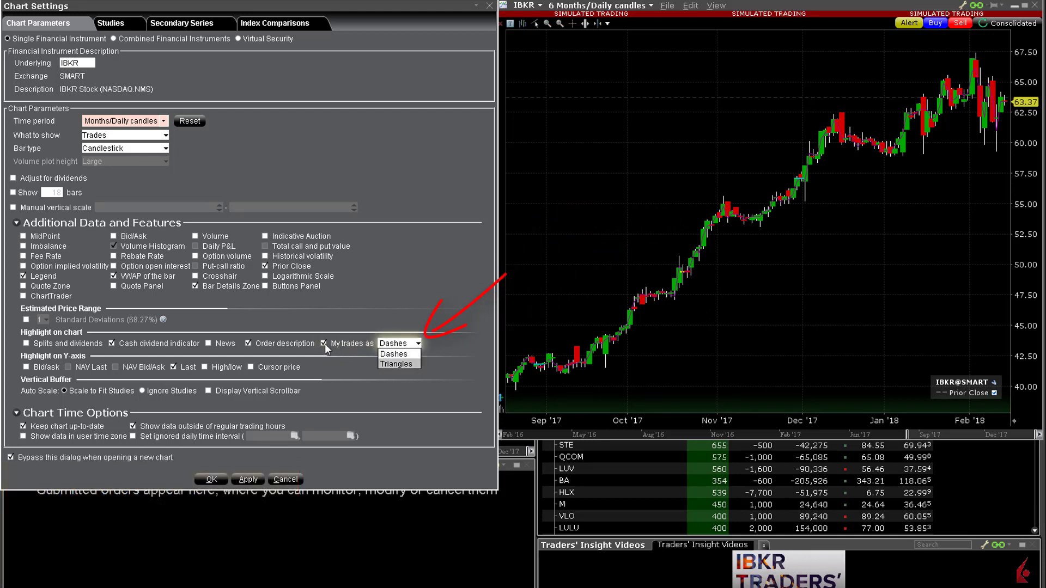
click(337, 365)
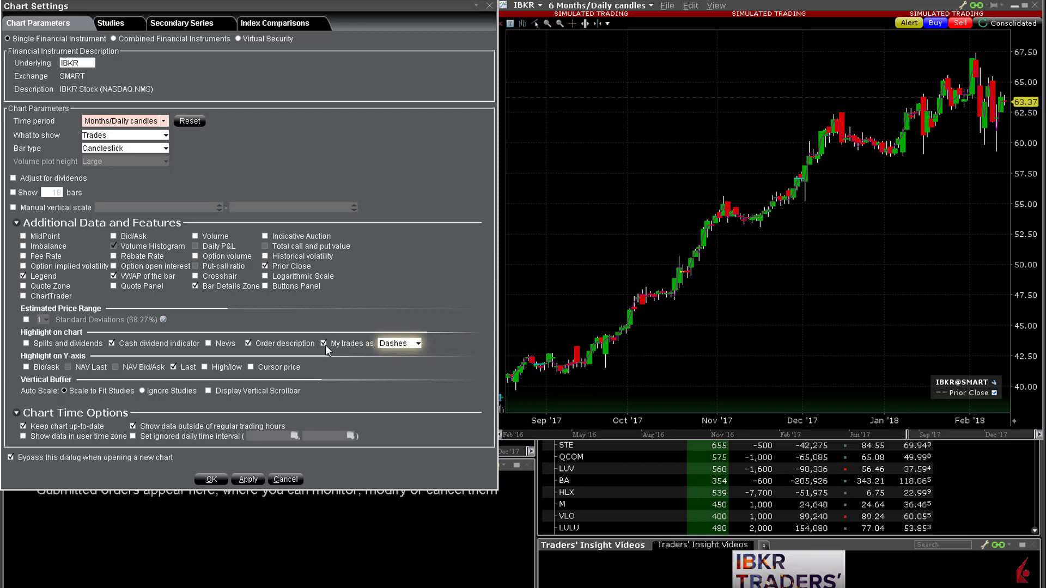
click(323, 344)
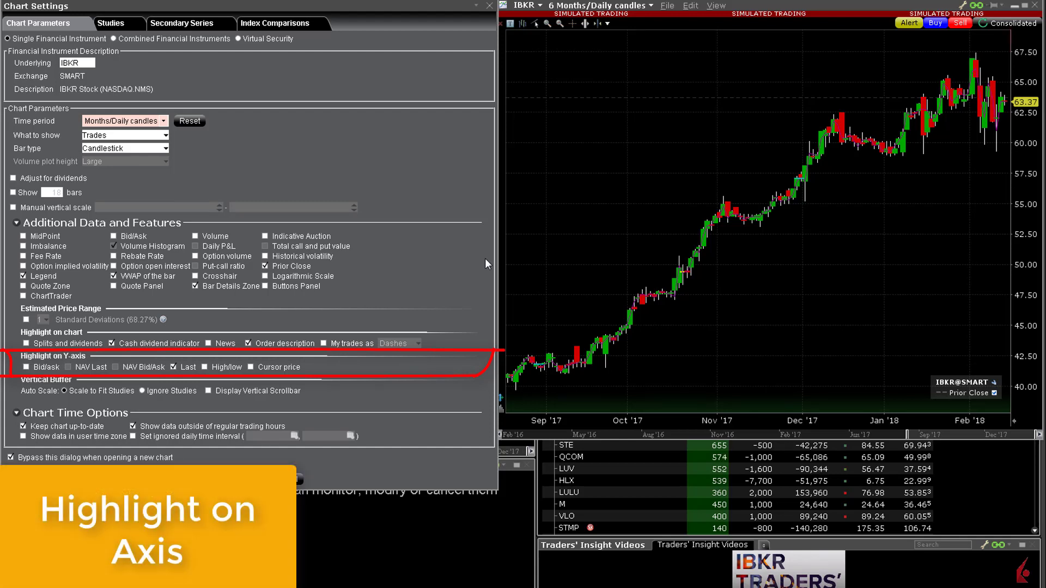
- Highlight Bid/ask, High/low and Cursor price on the Y-axis, applying the changes
click(27, 367)
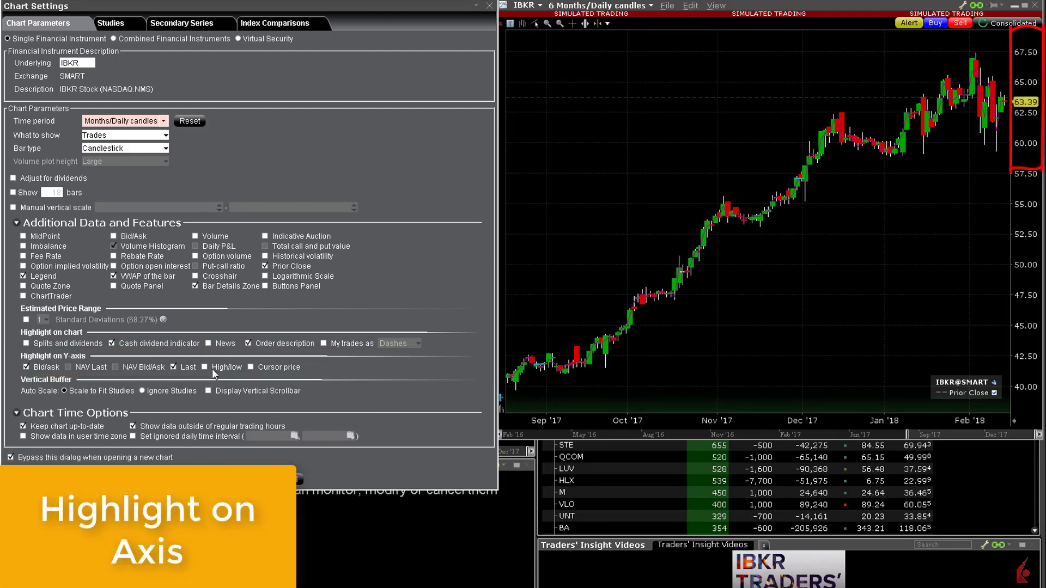
click(205, 367)
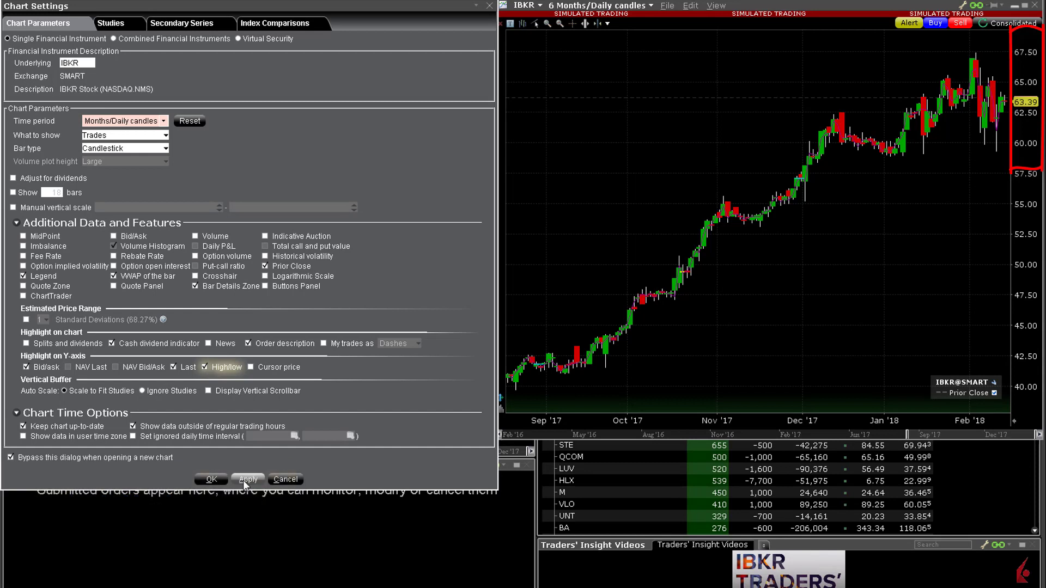
click(248, 480)
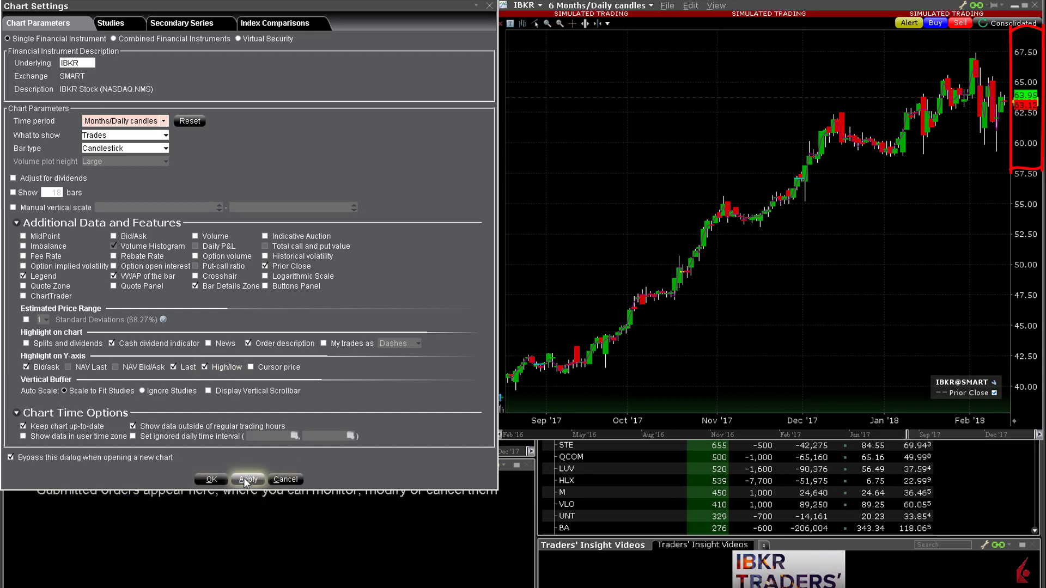
click(251, 366)
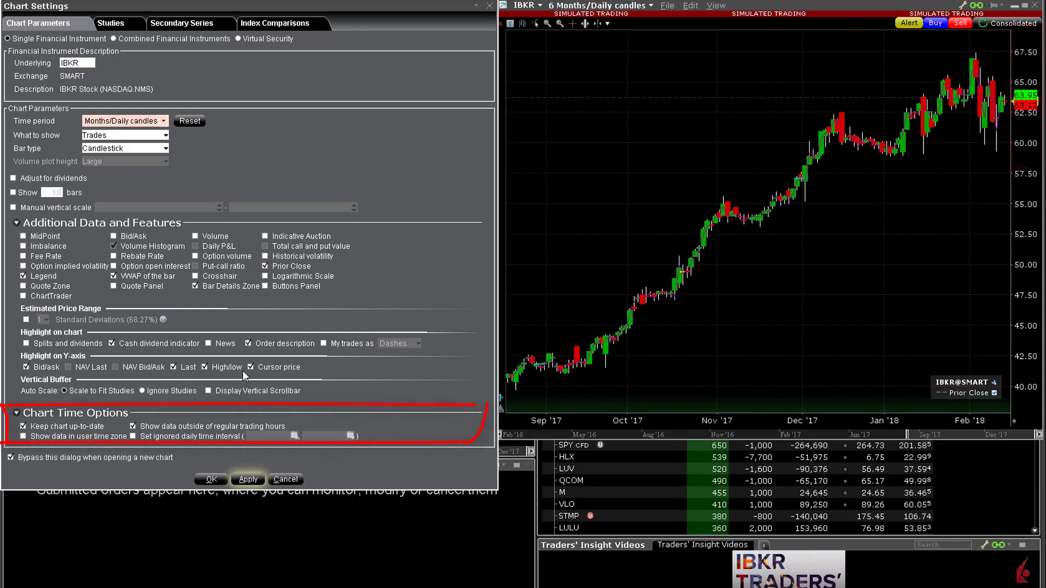
- Untick the Cursor price, High/low and Bid/ask Y-axis highlights
click(251, 366)
click(206, 366)
click(26, 367)
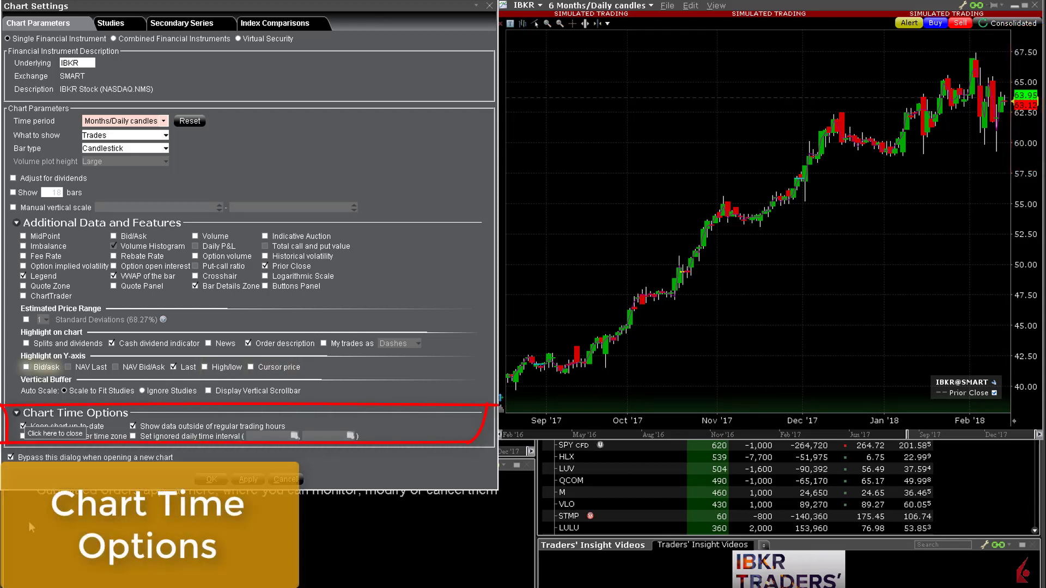
- Keep data outside regular trading hours shown and apply the settings
click(133, 426)
click(133, 426)
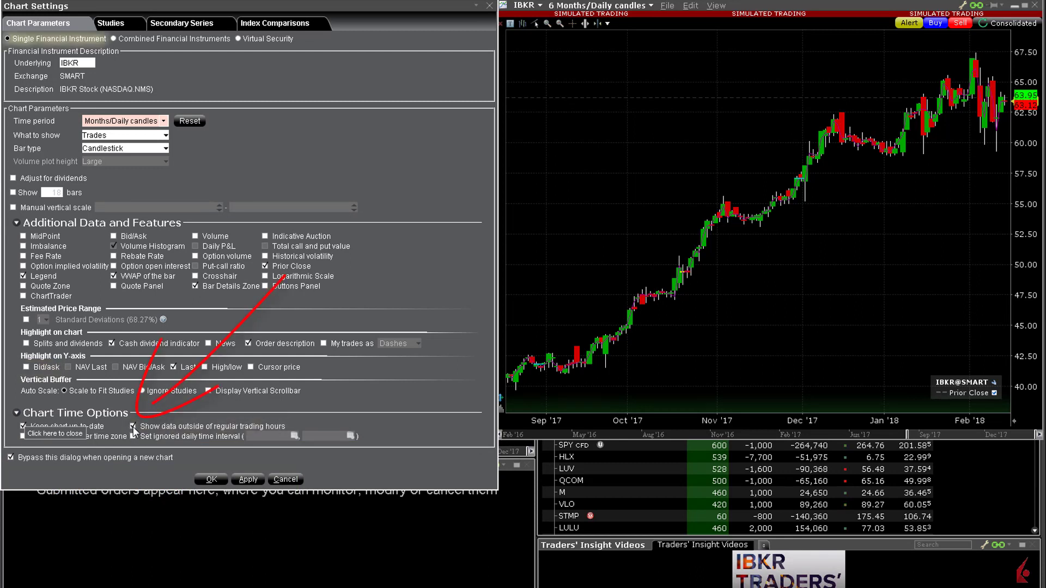
click(133, 427)
click(248, 479)
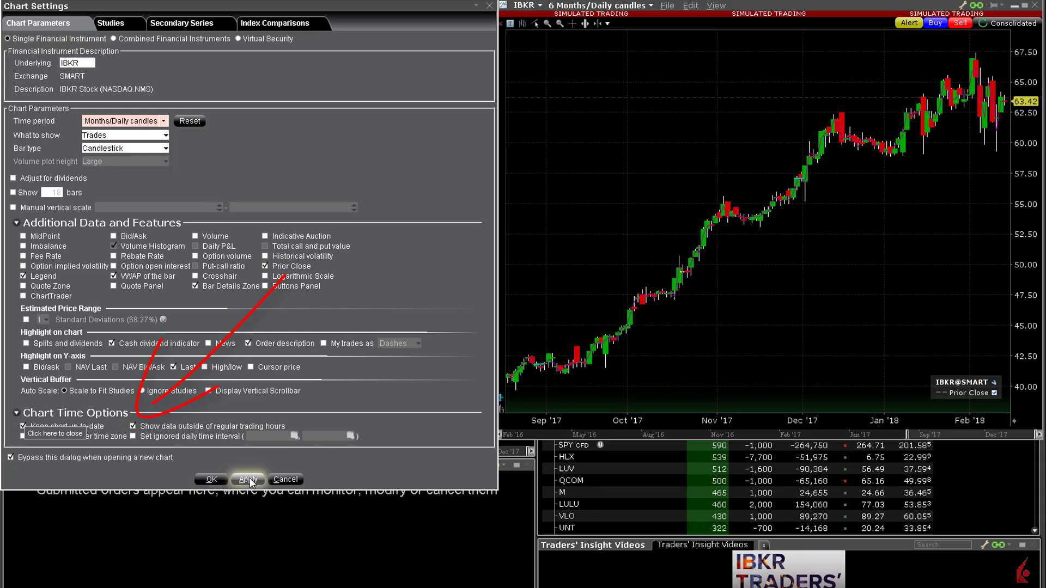